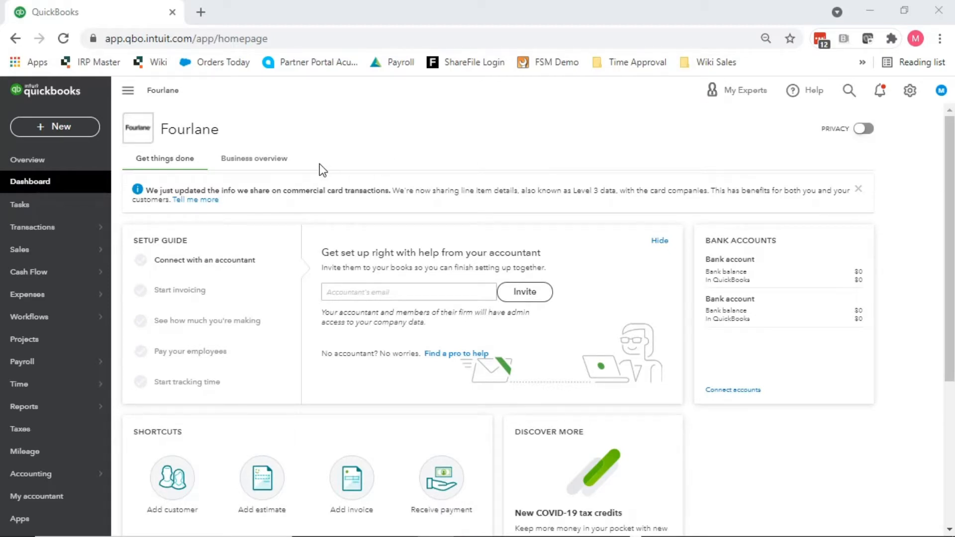
Step: Go to the Sales Customers list and start a blank new customer record
mouse_move(43, 250)
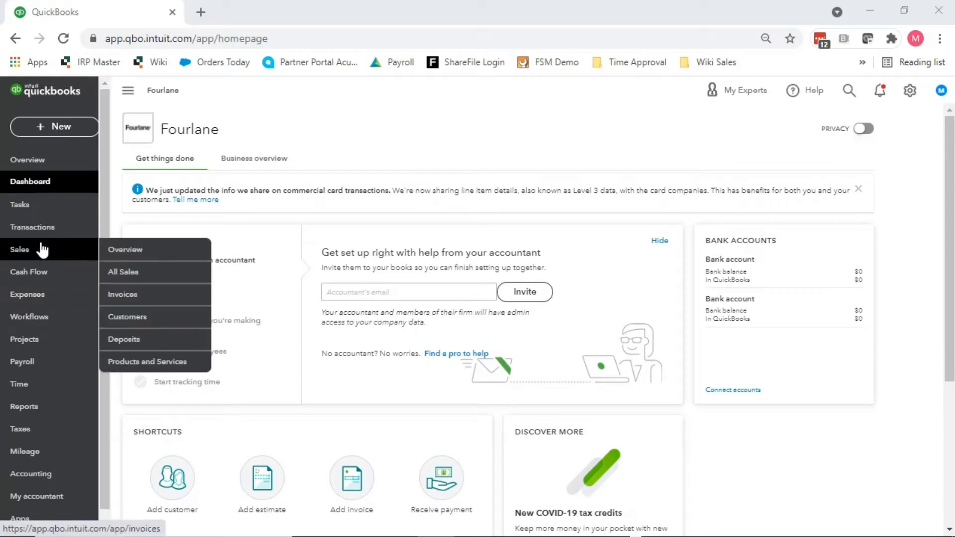
click(152, 318)
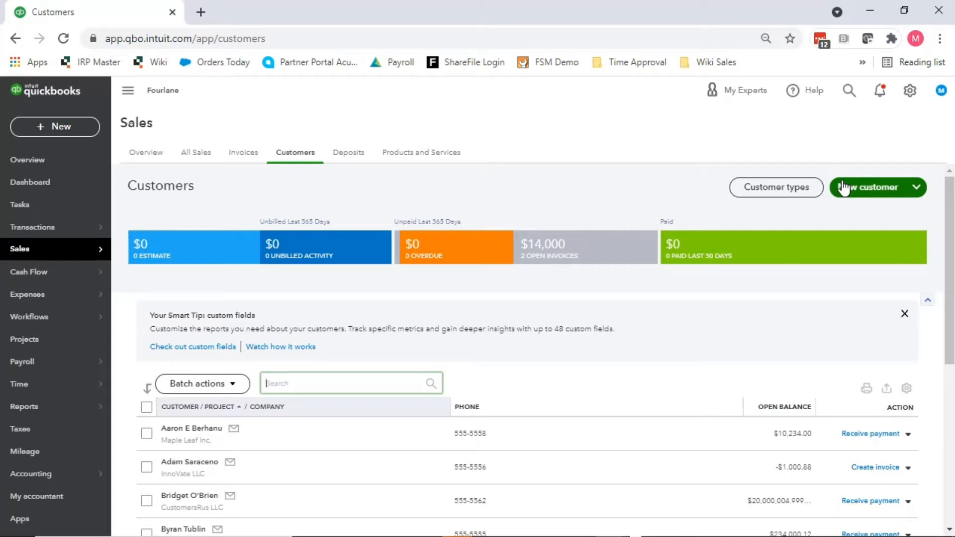
click(883, 191)
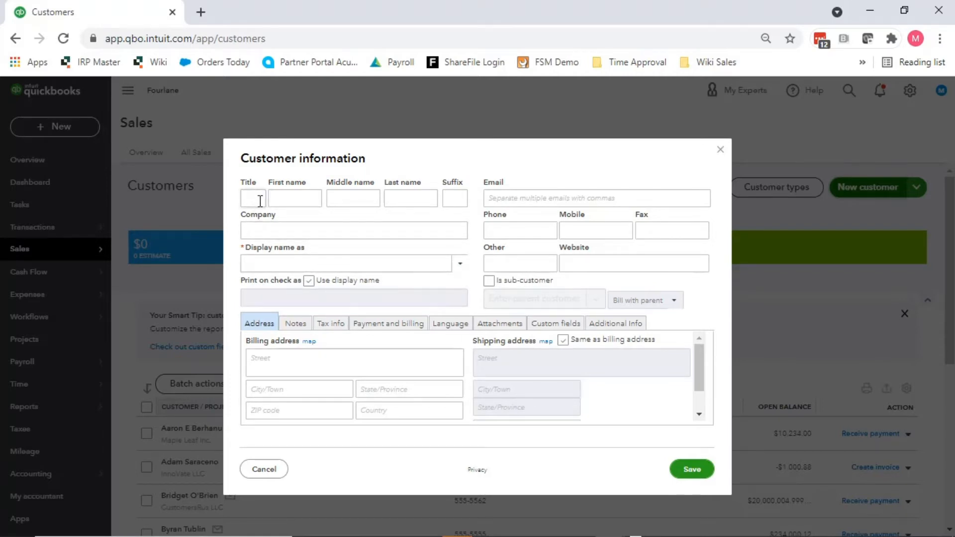
Step: Enter the contact's first name, correcting the mistyped letters
click(298, 206)
click(284, 197)
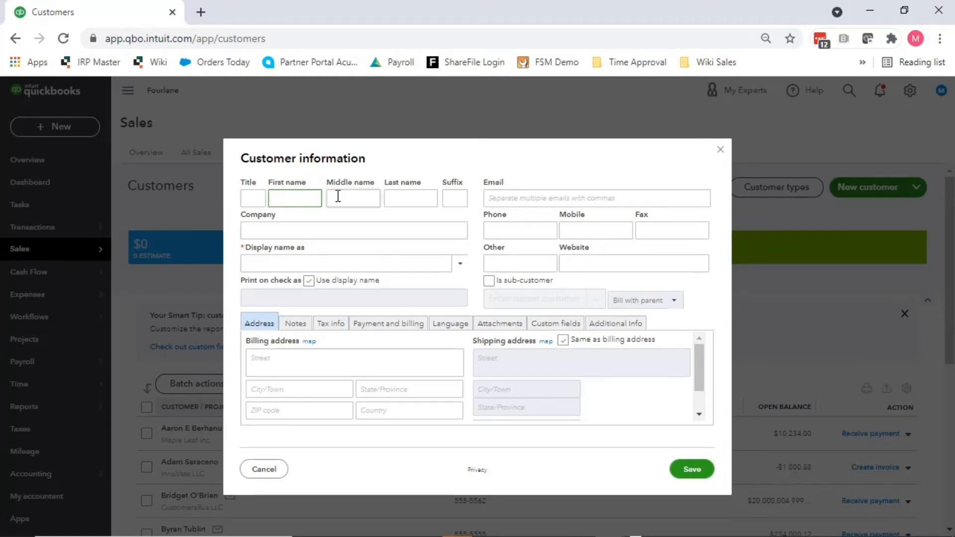
click(249, 197)
click(288, 198)
key(Tab)
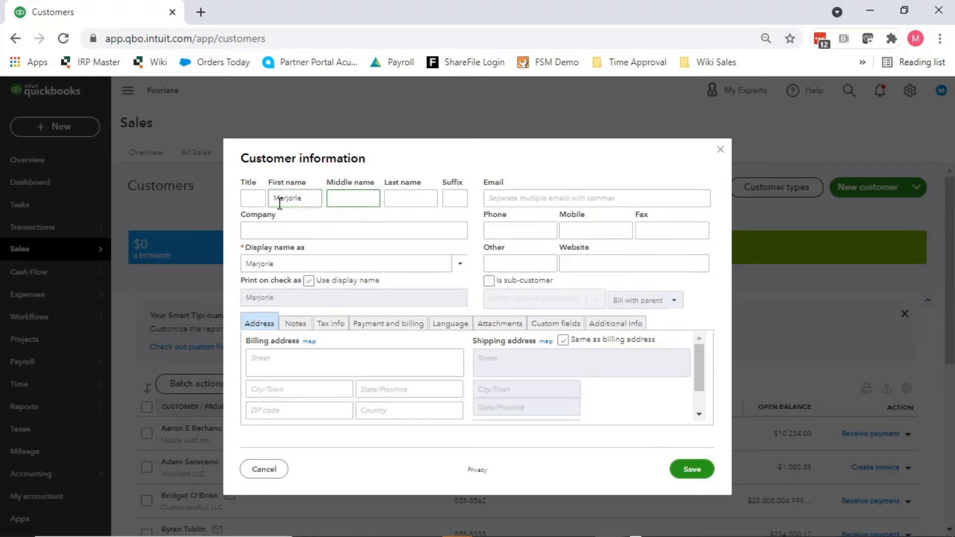
Step: Enter the contact's last name and remove the temporary middle initial
text(J)
key(Tab)
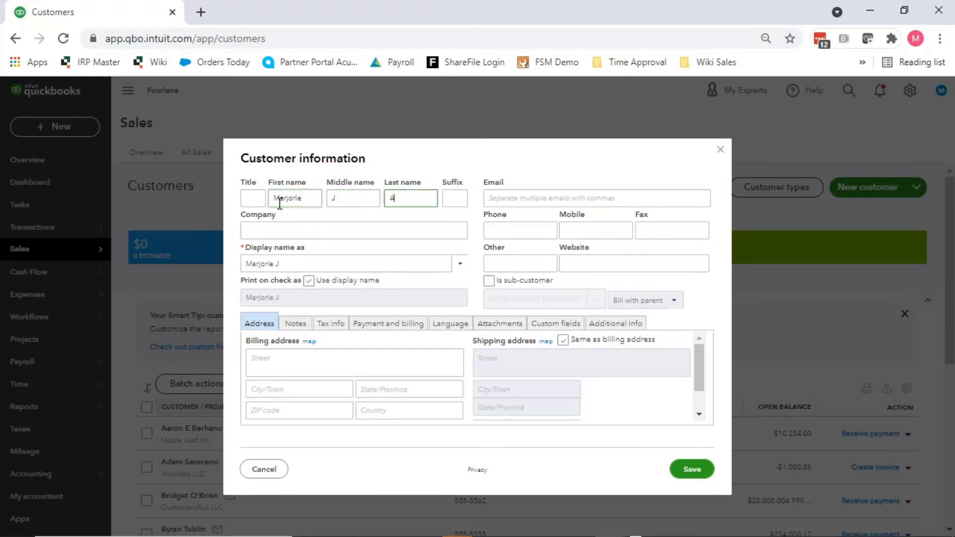
key(Tab)
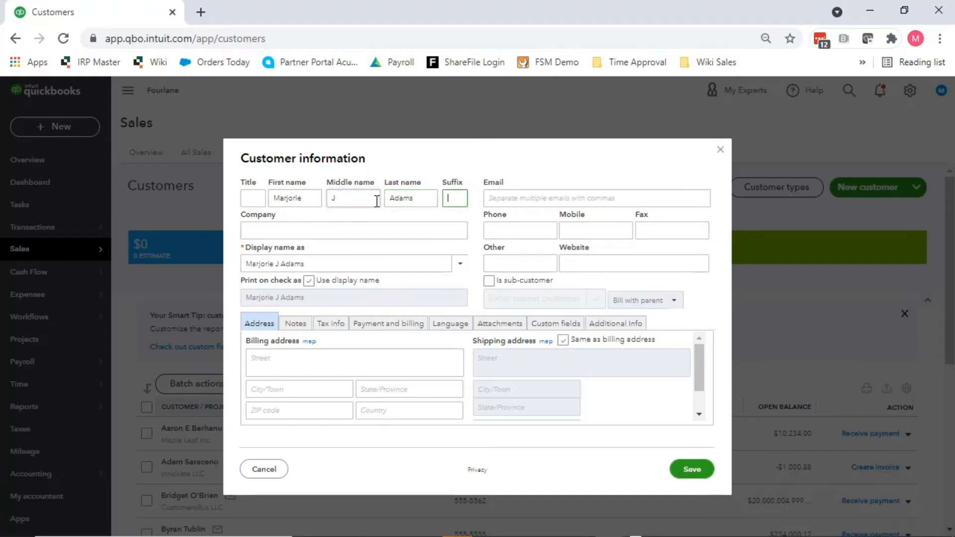
double_click(366, 201)
click(463, 198)
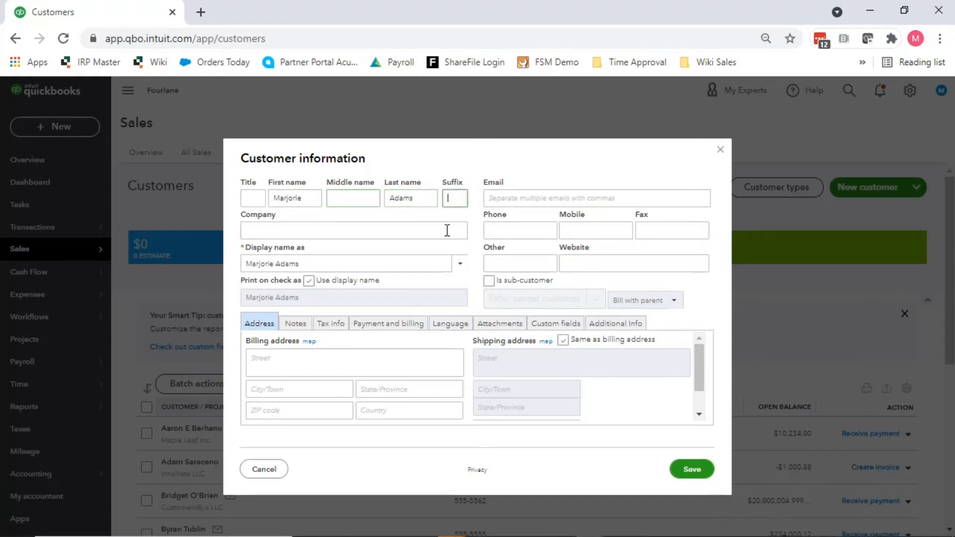
click(322, 229)
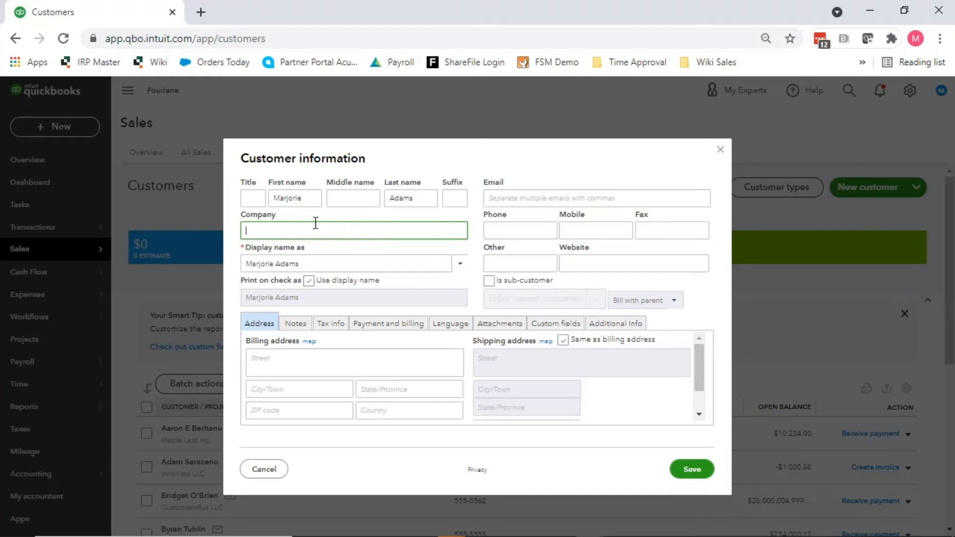
Step: Enter Fourlane as the company and choose Fourlane as the display name
text(Fourlane)
key(Tab)
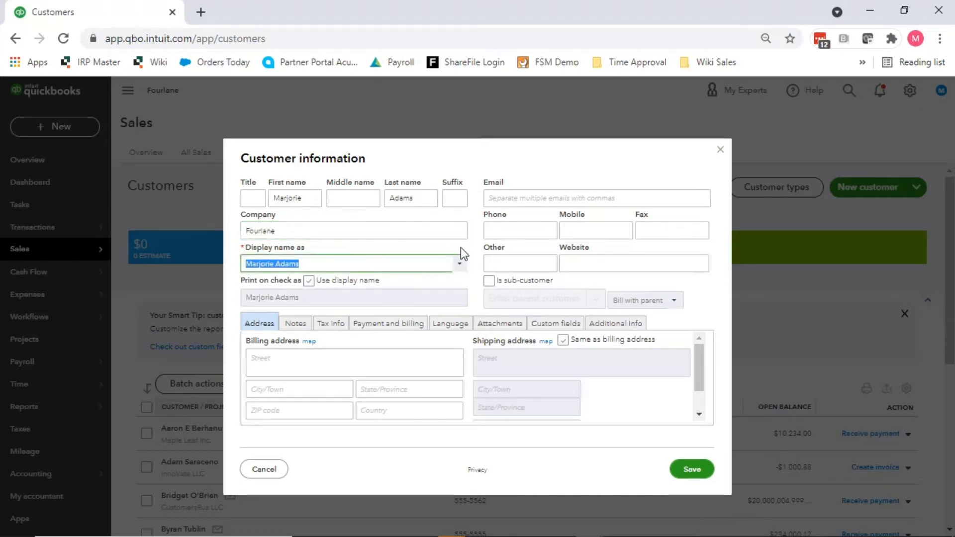
click(461, 264)
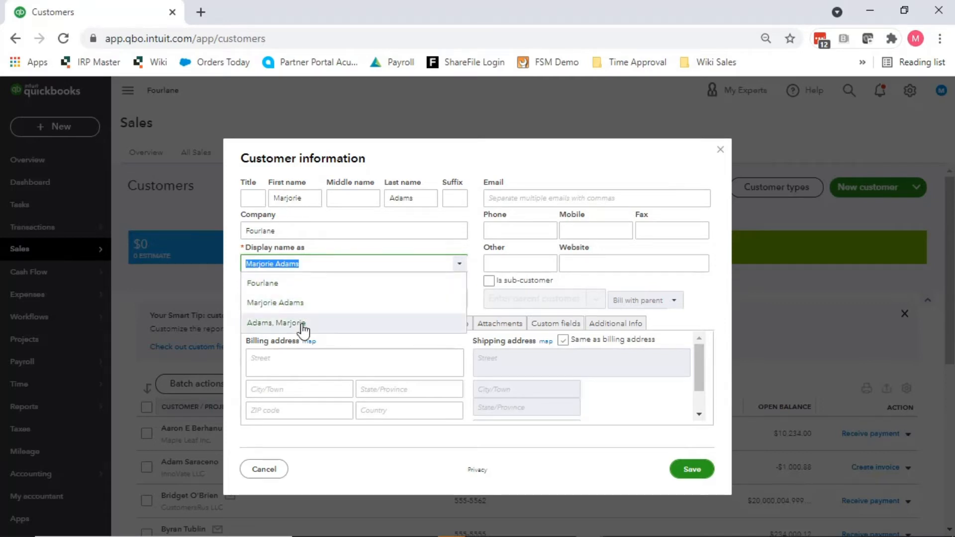
click(283, 285)
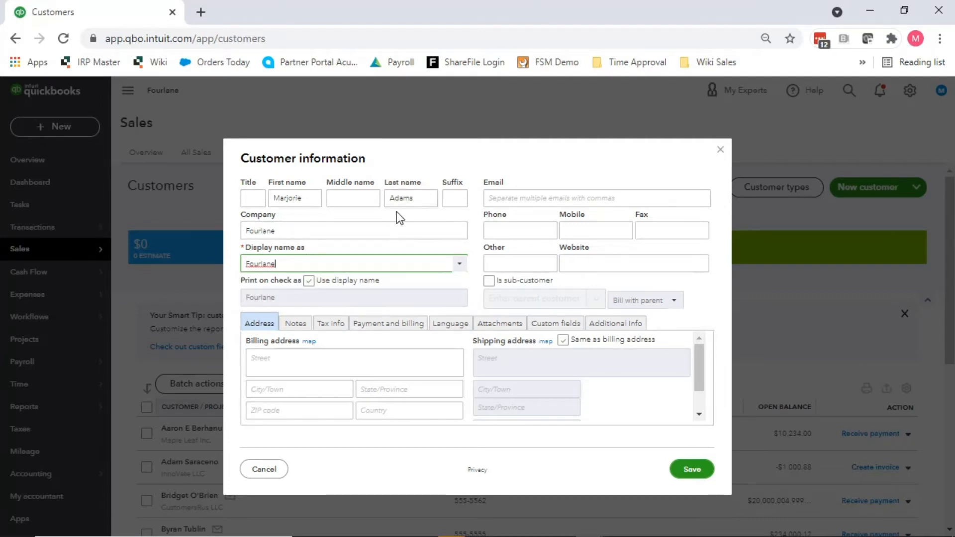
Step: Keep Use display name on so checks print as Fourlane
click(309, 282)
drag(295, 301, 229, 307)
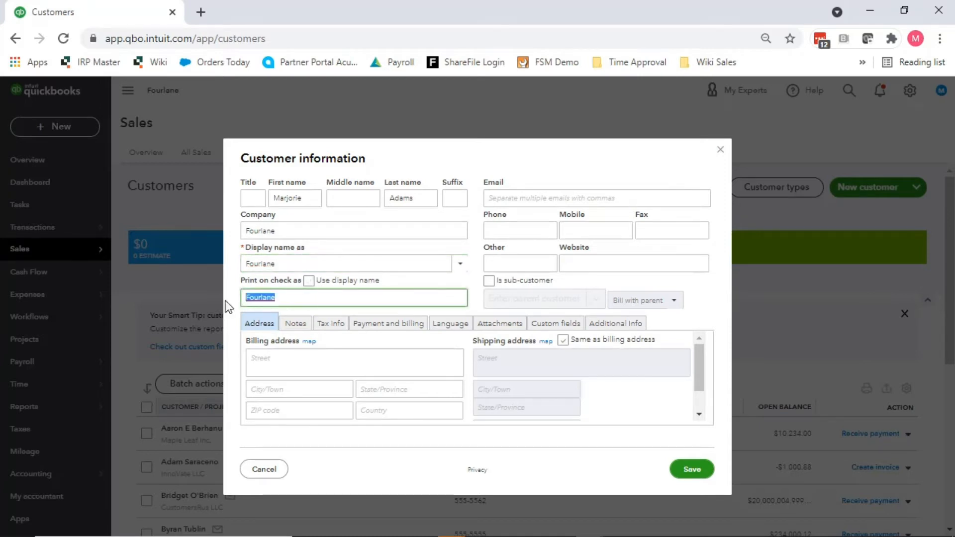
click(309, 282)
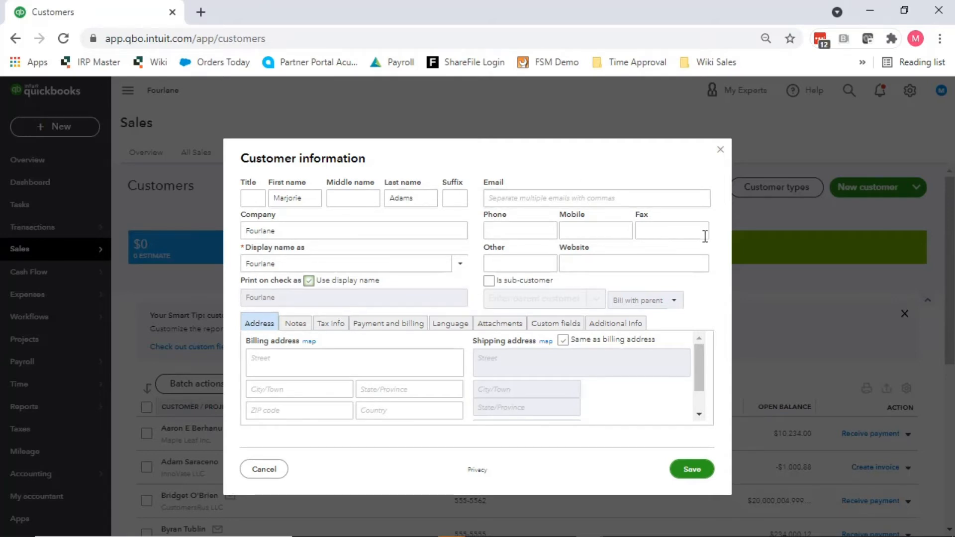
Step: Enter the two company e-mail addresses, comma-separated, in the Email field
click(525, 197)
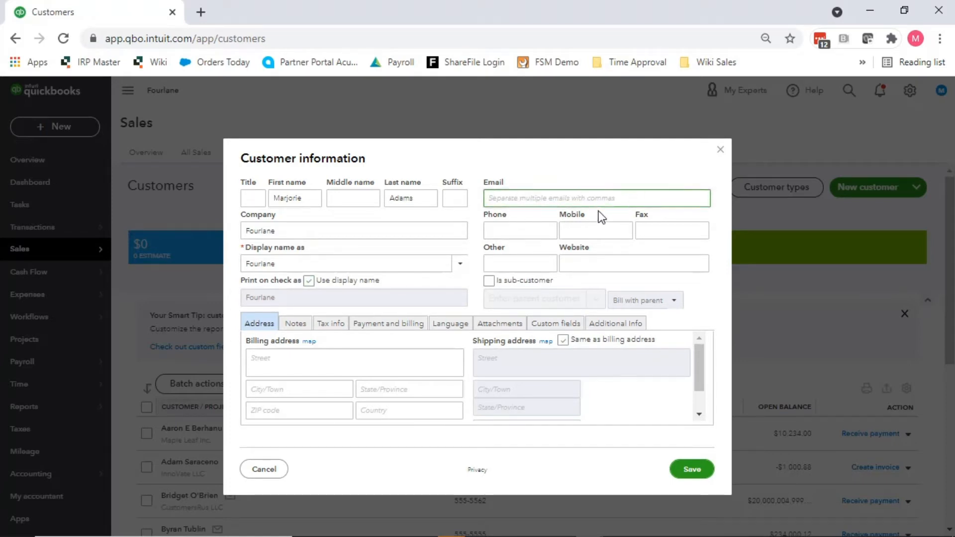
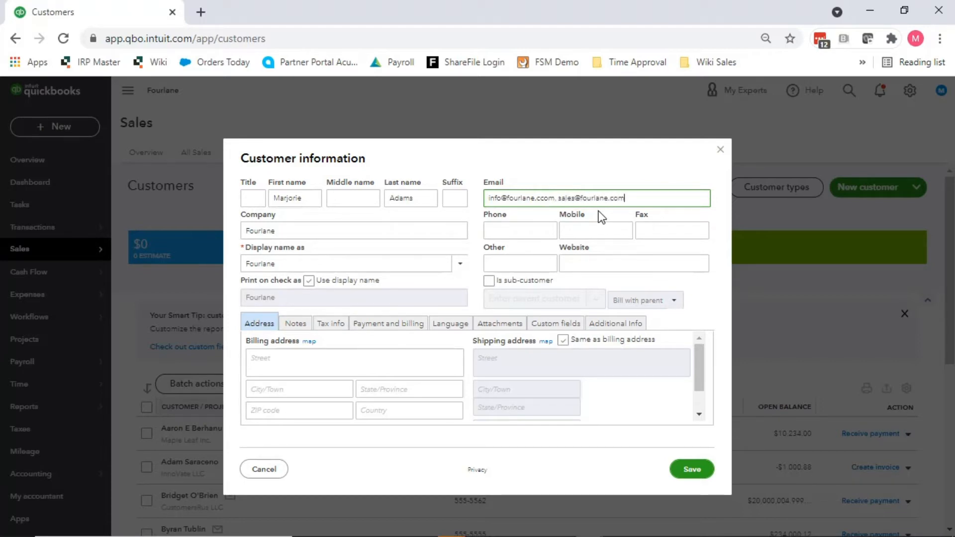
click(511, 232)
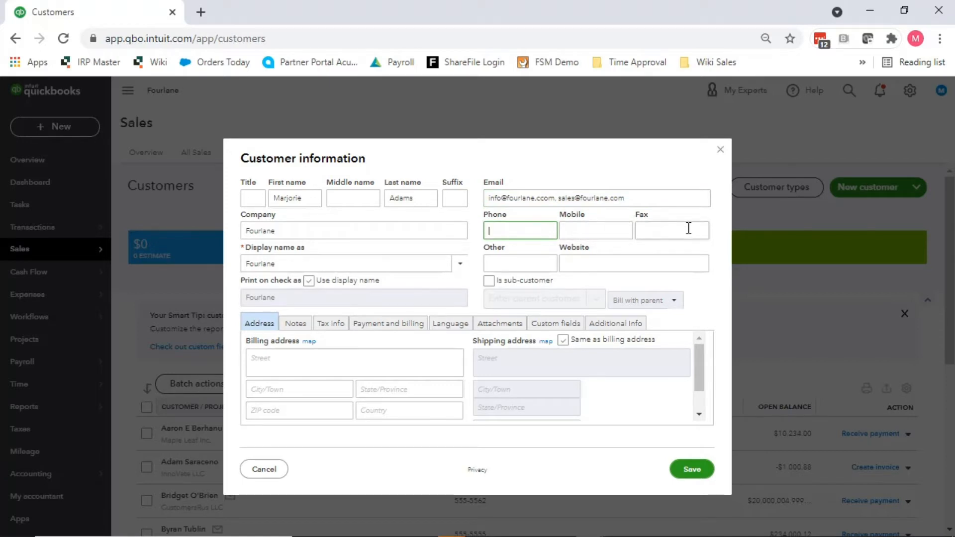
click(566, 260)
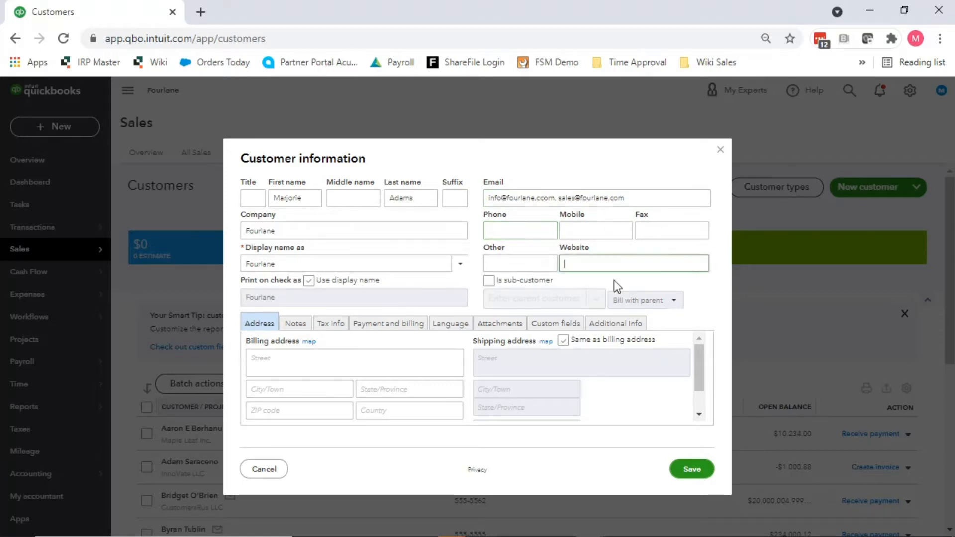
Step: Tick Is sub-customer so billing is set to Bill with parent
click(489, 281)
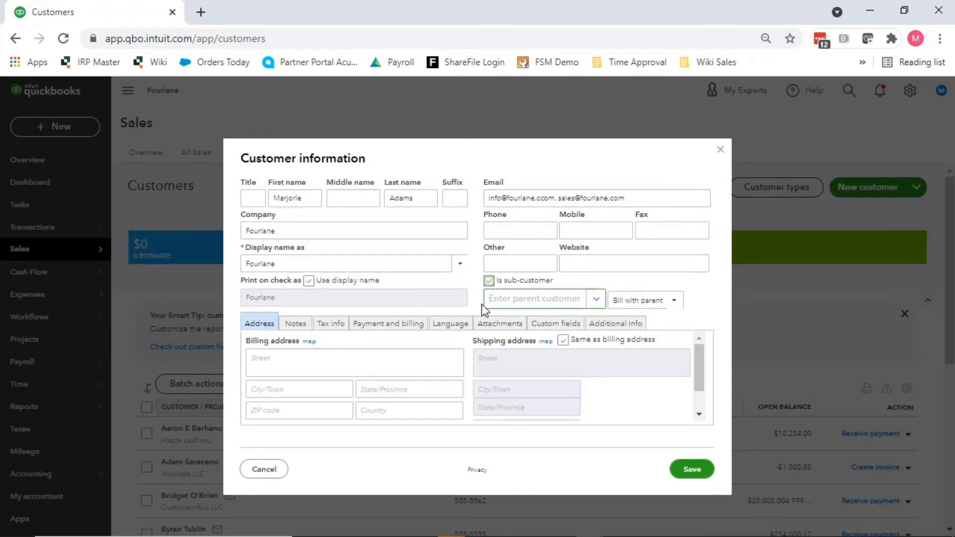
click(412, 231)
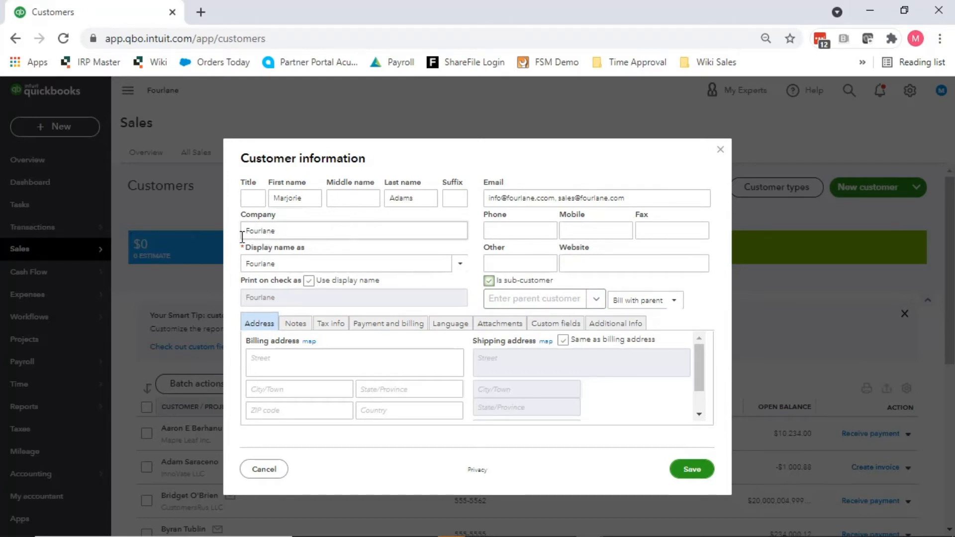
click(561, 303)
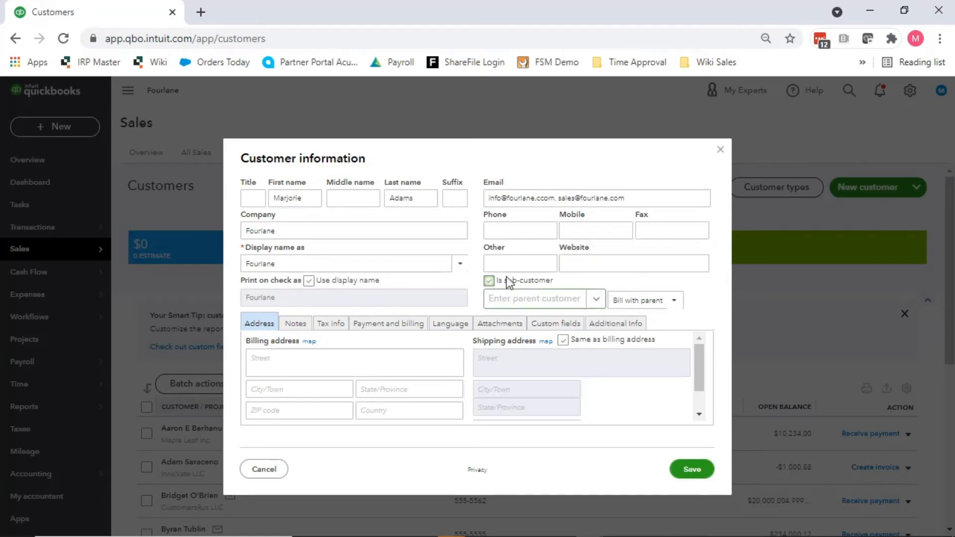
click(594, 300)
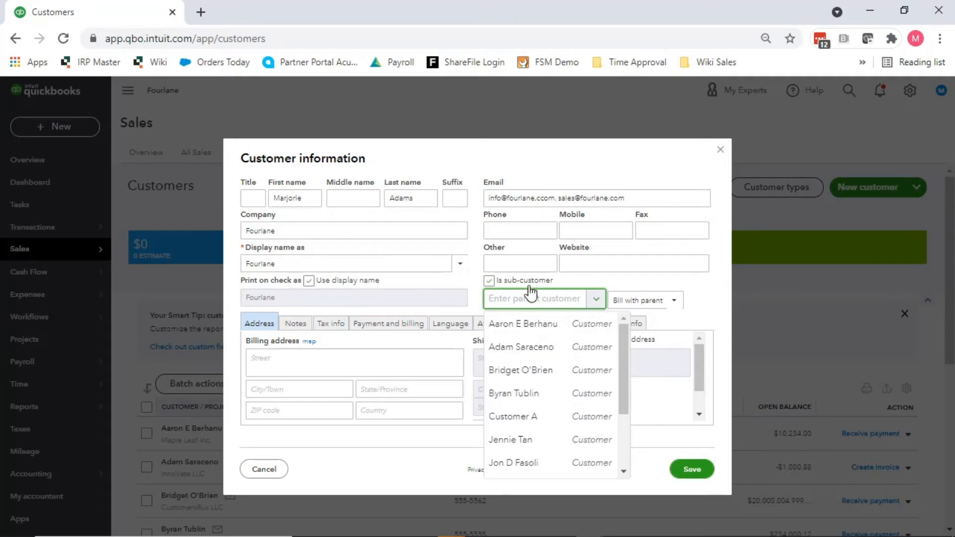
click(491, 281)
click(490, 281)
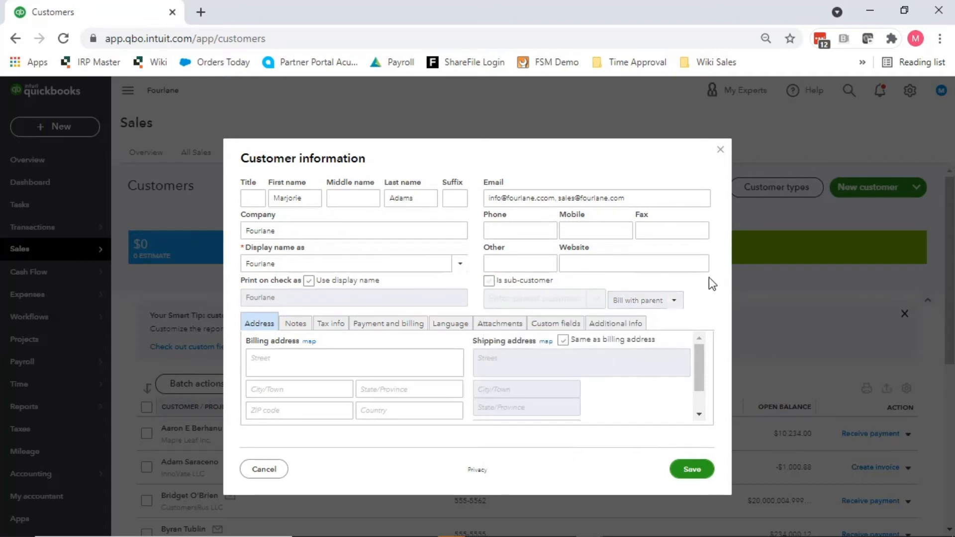
click(491, 281)
click(669, 301)
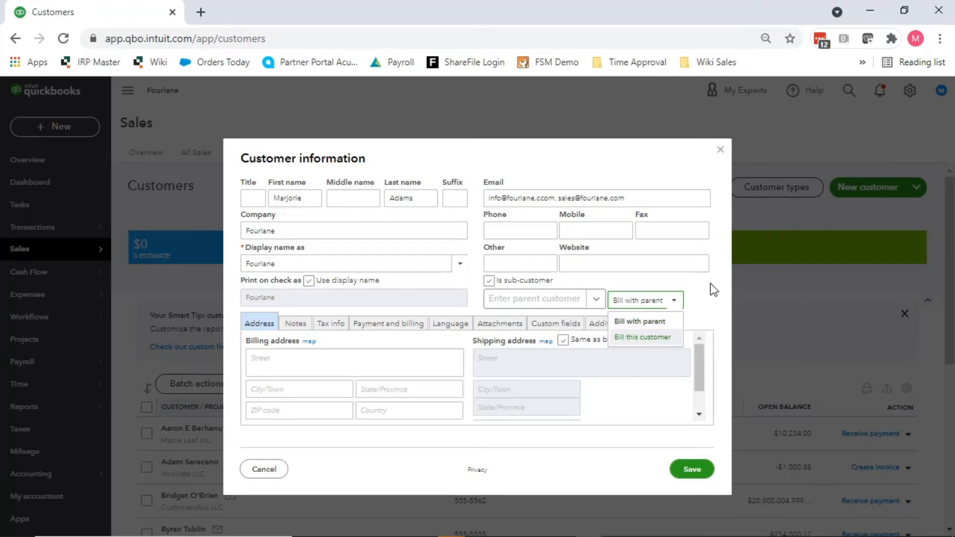
click(695, 296)
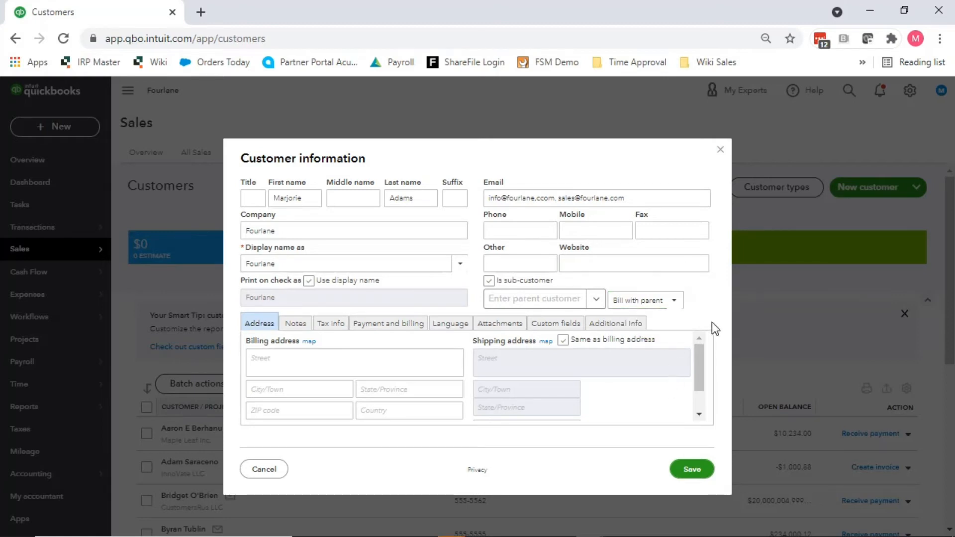
click(658, 304)
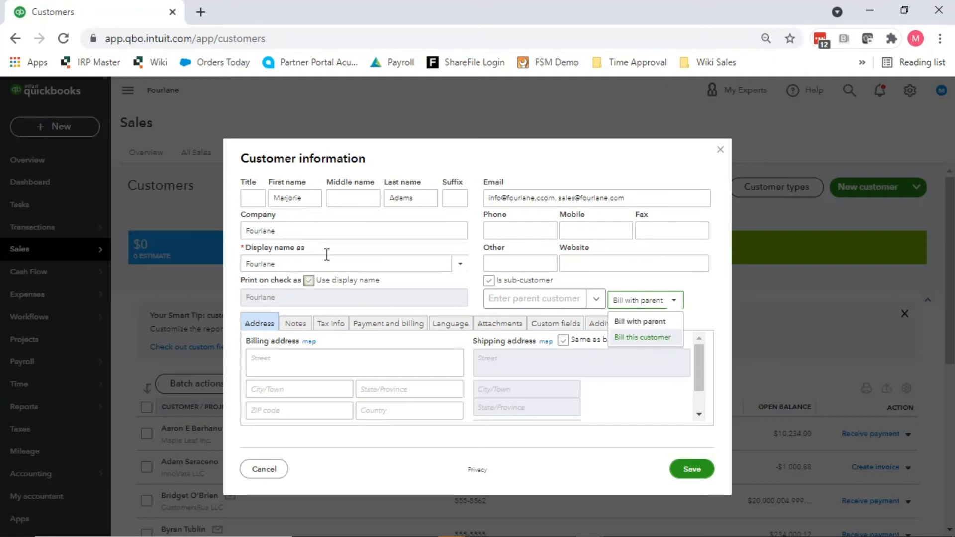
click(697, 285)
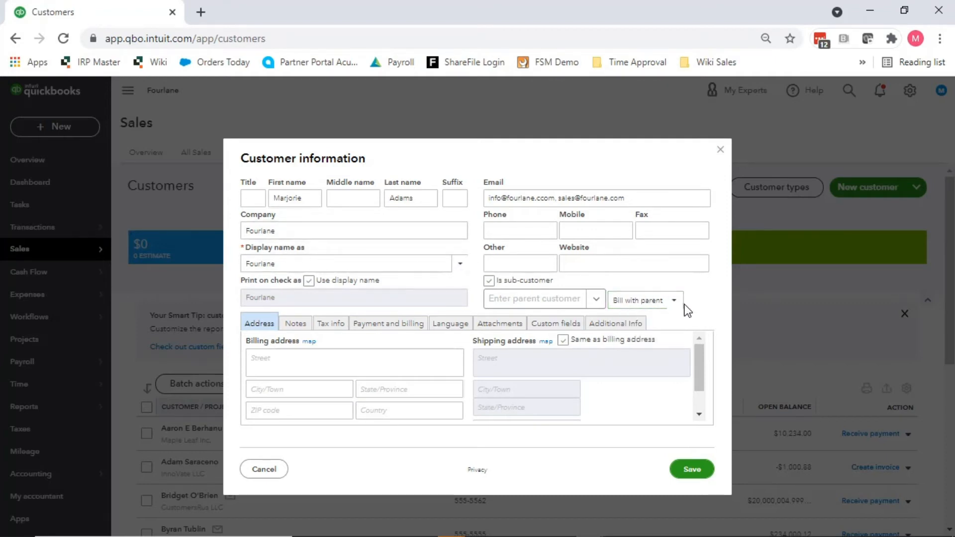
click(671, 302)
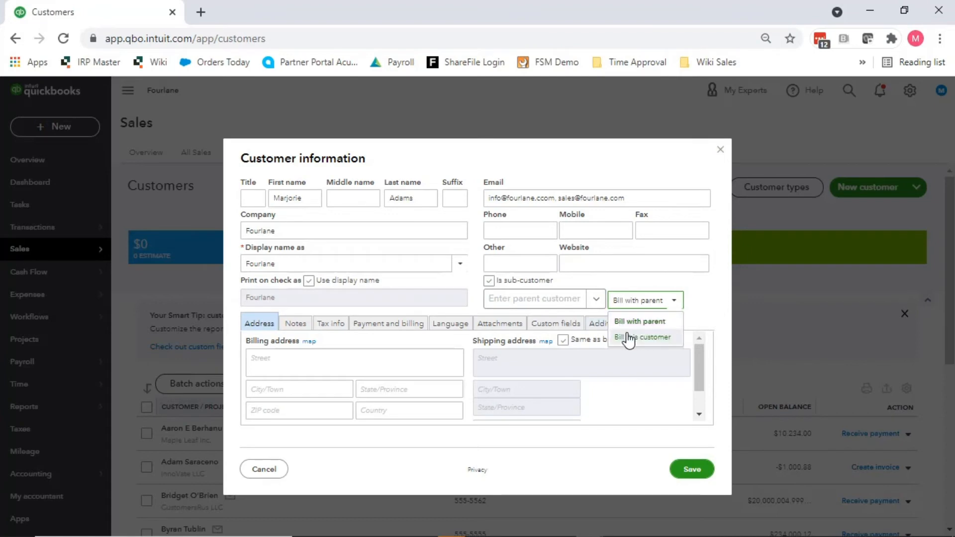
click(690, 289)
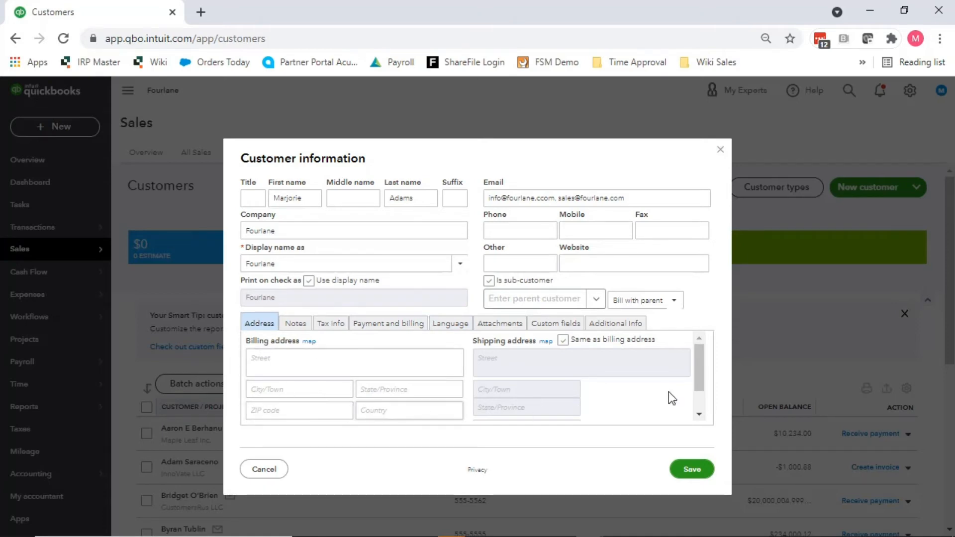
Step: Enter Fourlane's billing street, city and ZIP, then verify the address on a map
drag(700, 361, 703, 328)
click(301, 359)
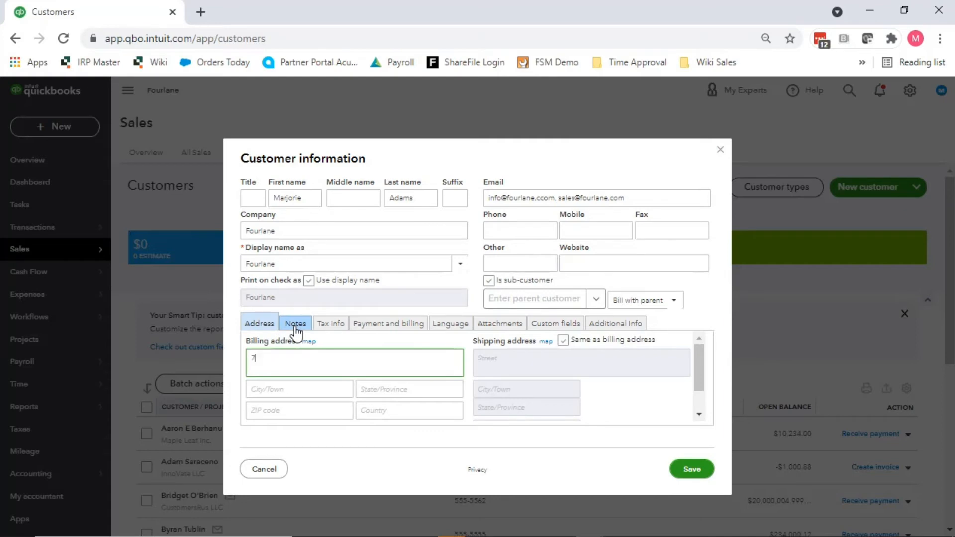
key(Tab)
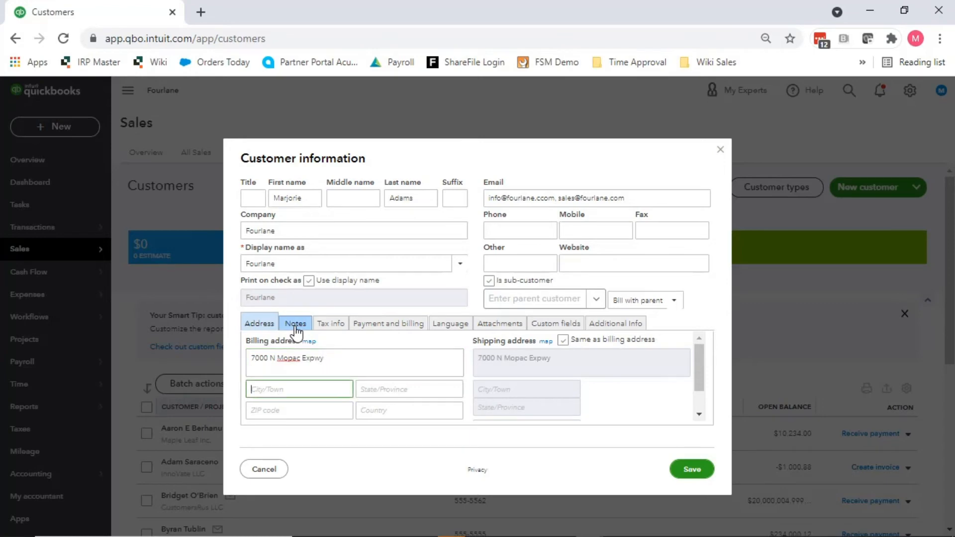
key(Tab)
key(Tab)
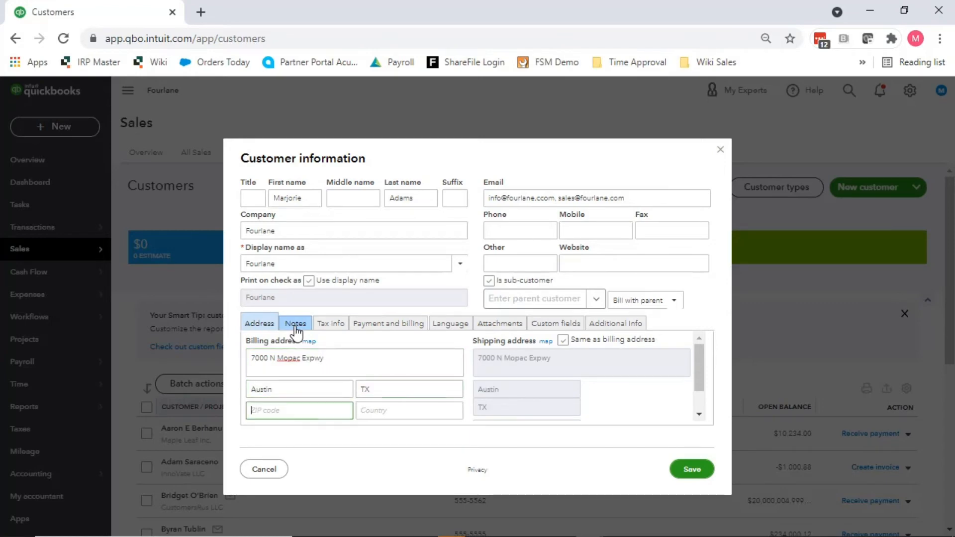
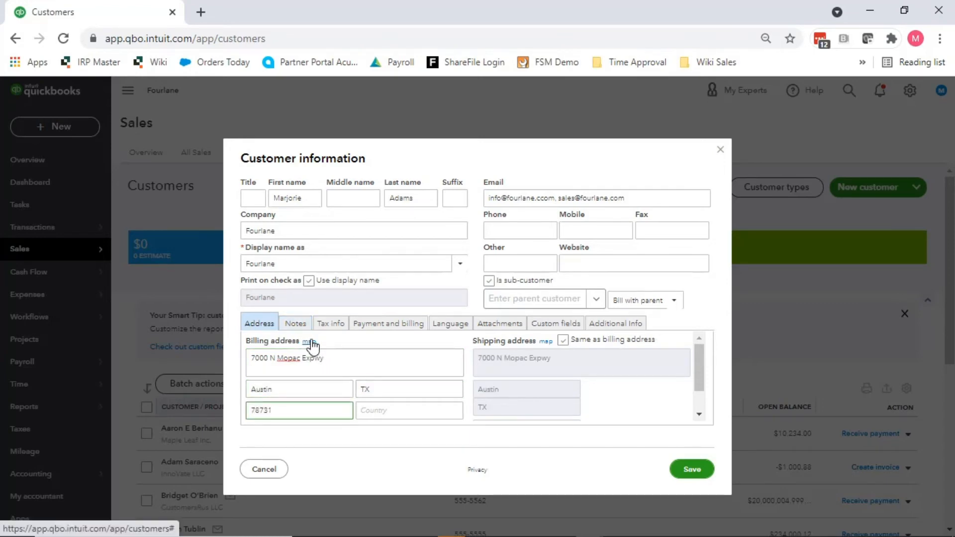
click(312, 343)
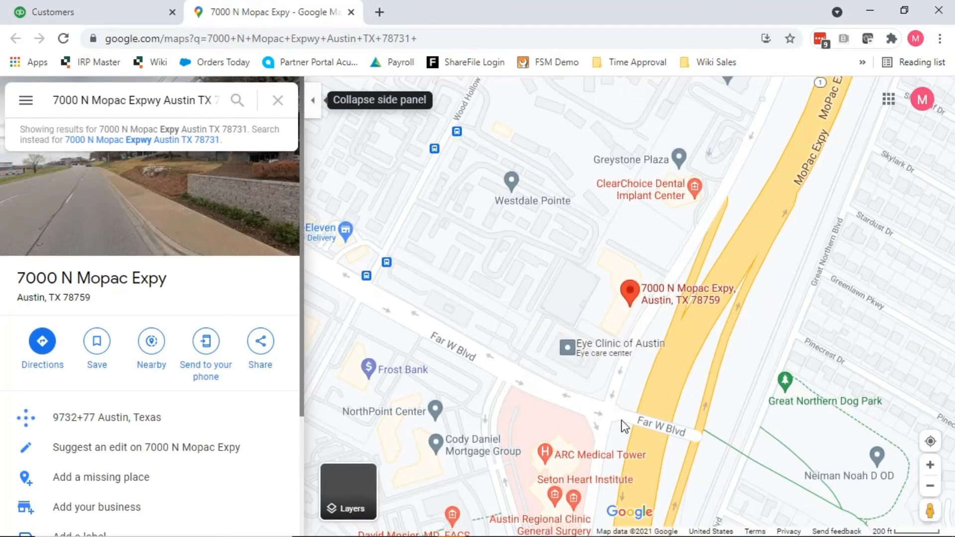
click(350, 12)
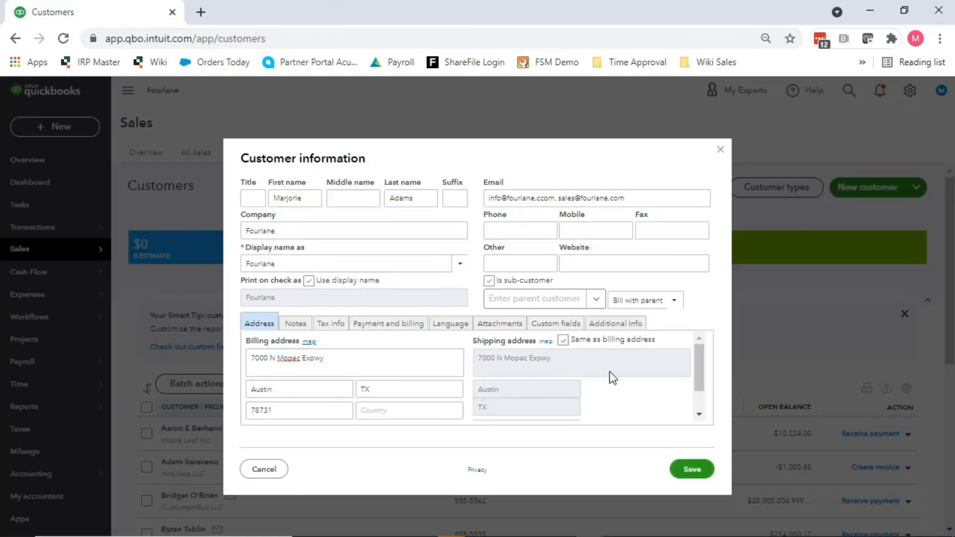
Step: Review the shipping address fields, then show the empty Notes section
scroll(600, 386, down, 1)
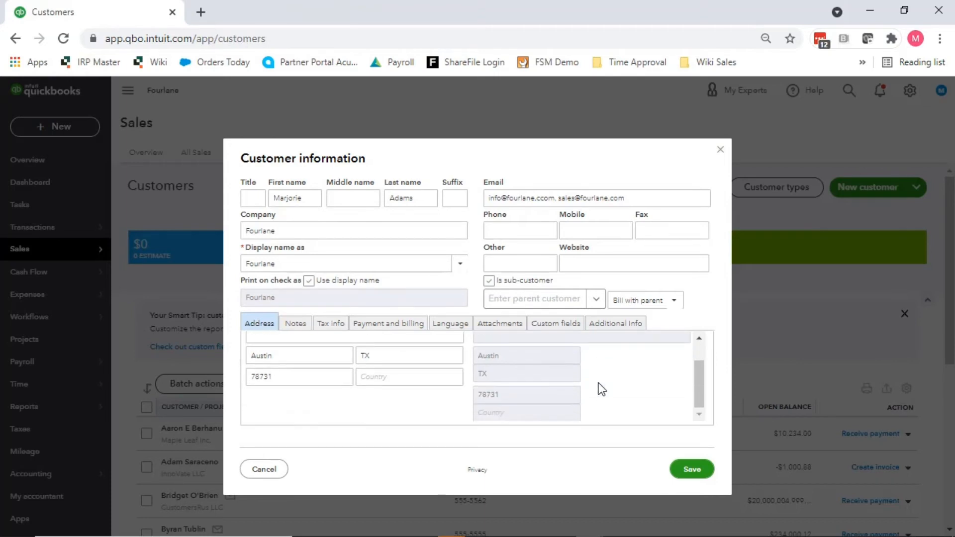
scroll(601, 387, up, 1)
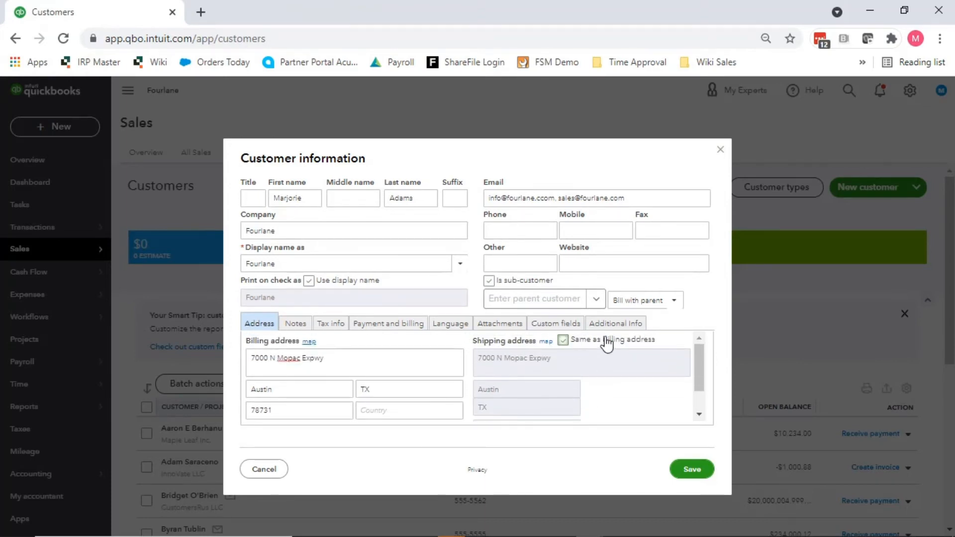
click(299, 325)
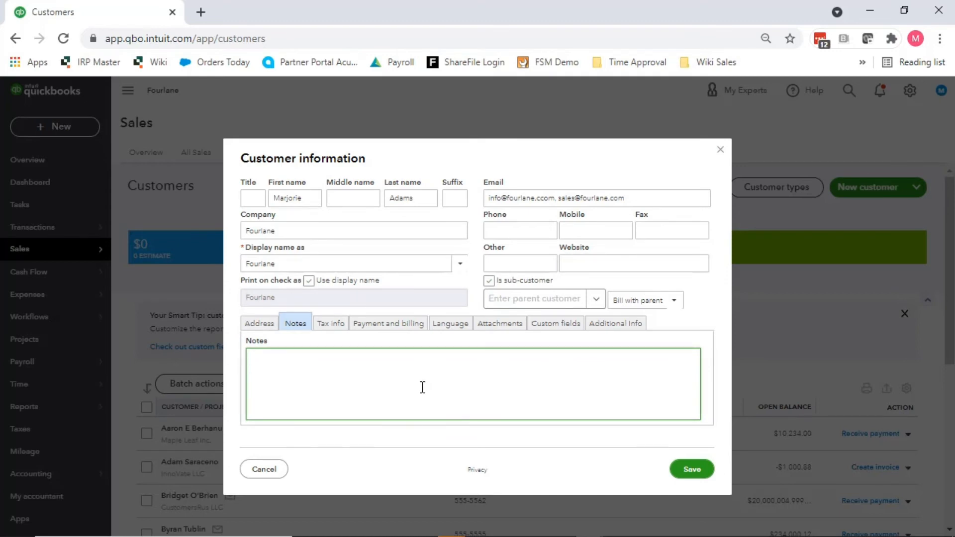
Step: Record the tax exemption number, then show the preferred payment method choices
click(331, 324)
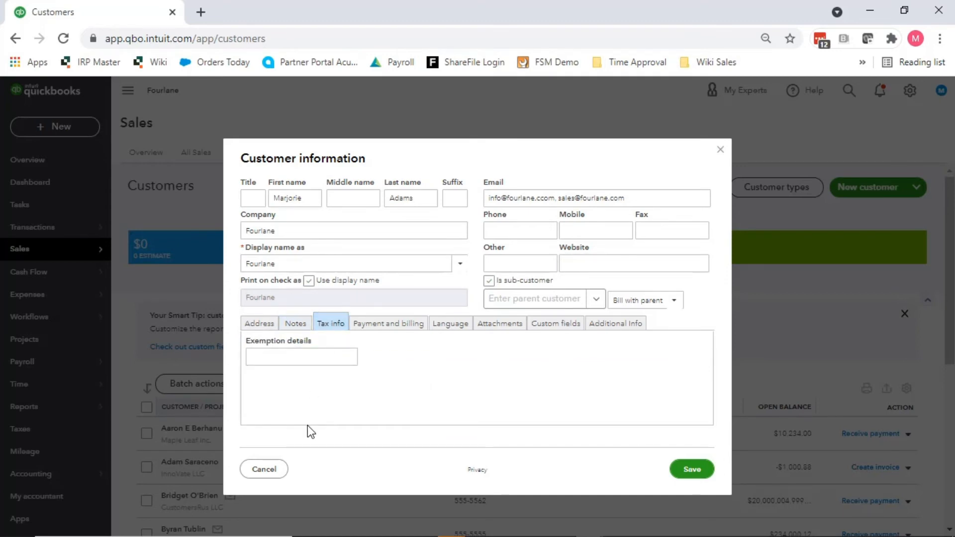
click(272, 357)
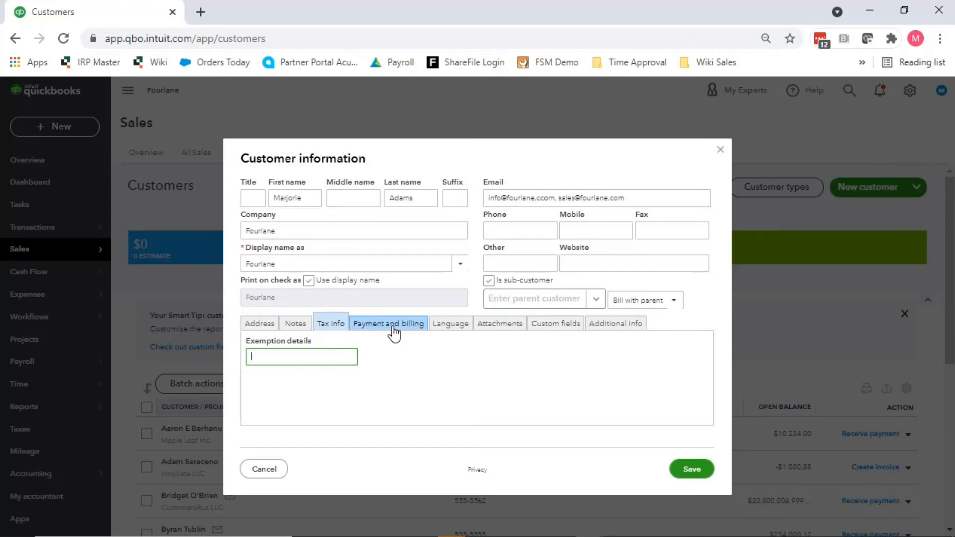
text(12-123)
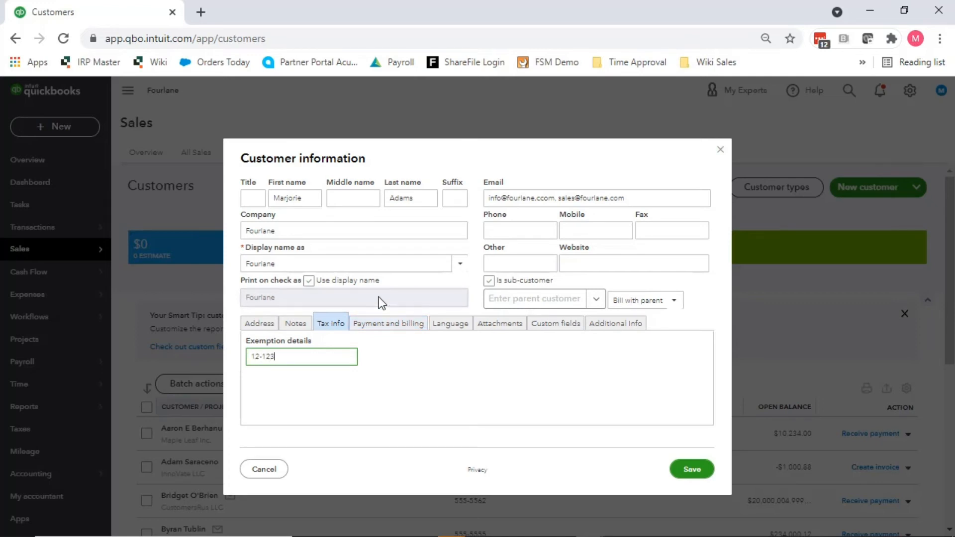
text(1234)
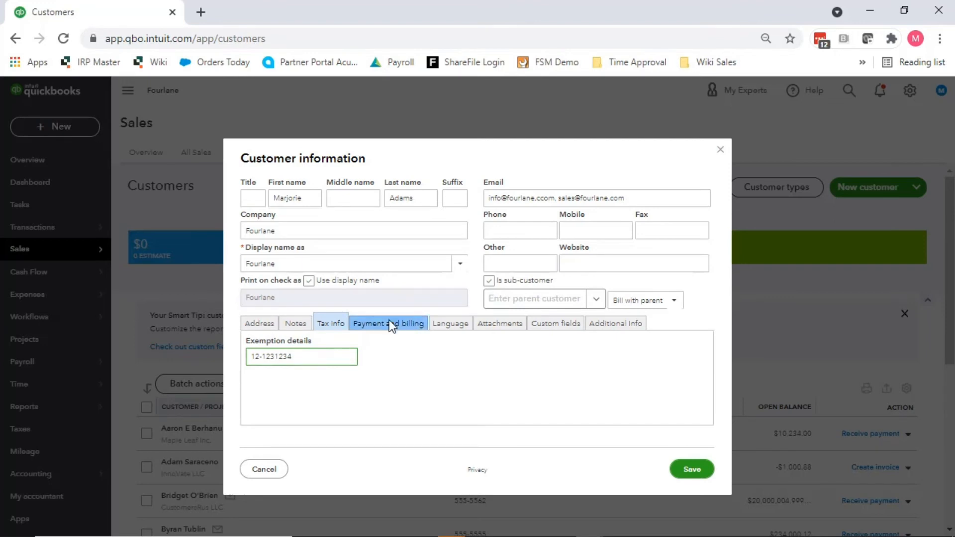
click(389, 322)
click(345, 357)
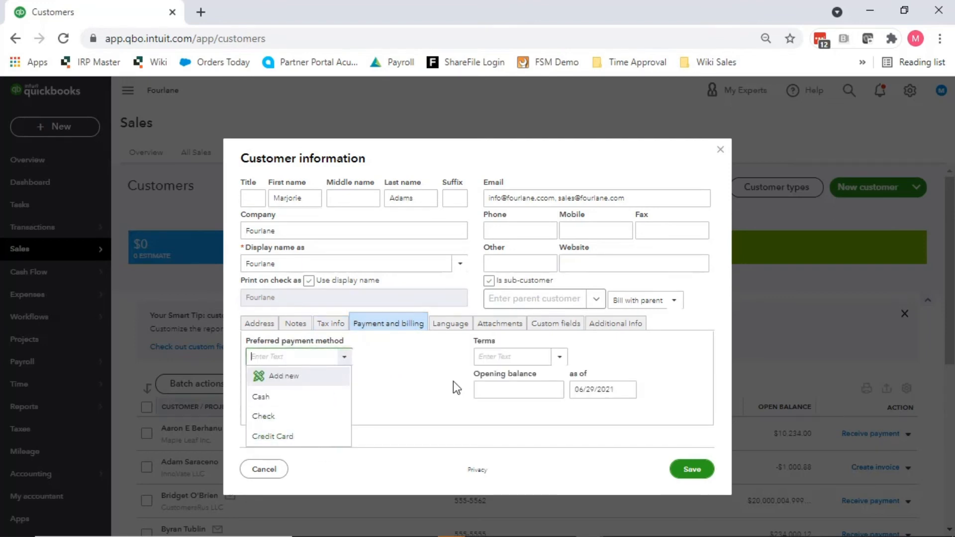
click(405, 393)
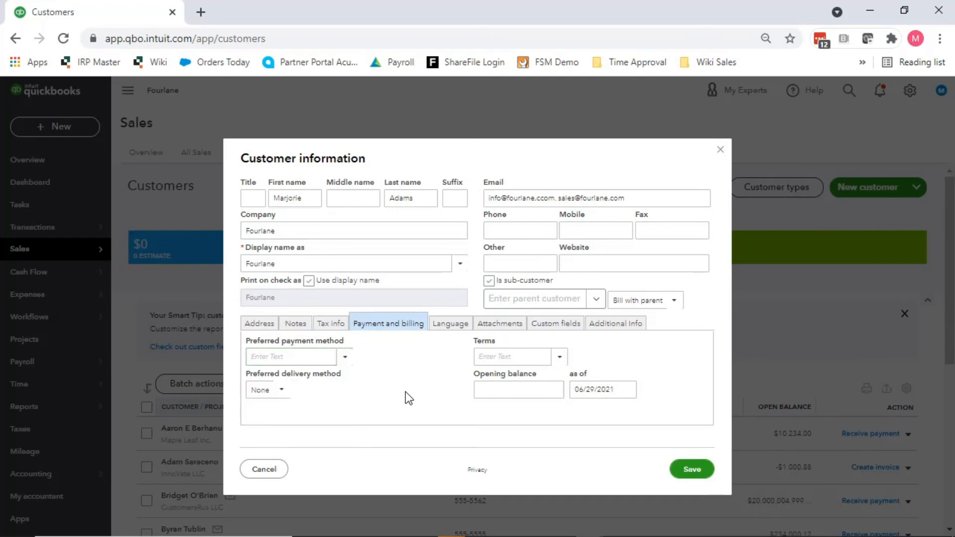
click(281, 391)
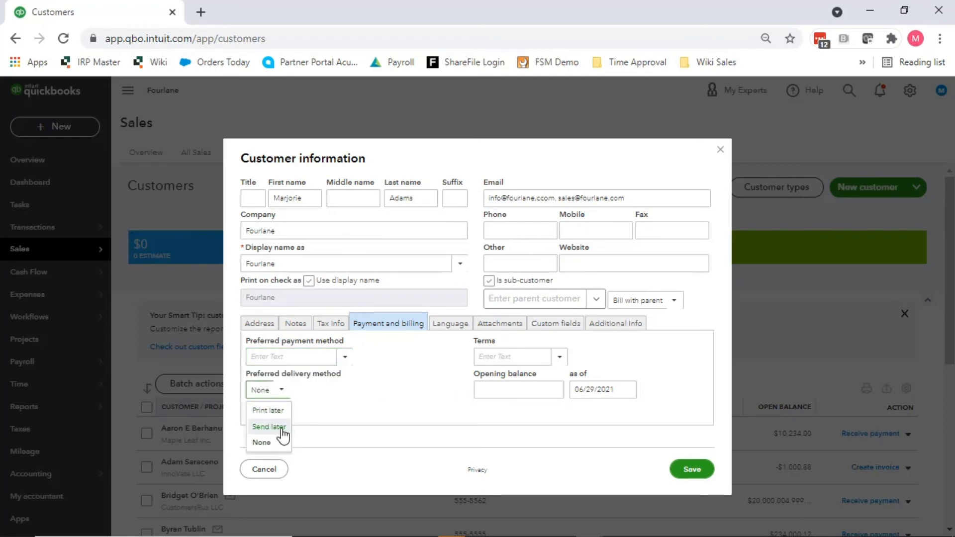
click(370, 406)
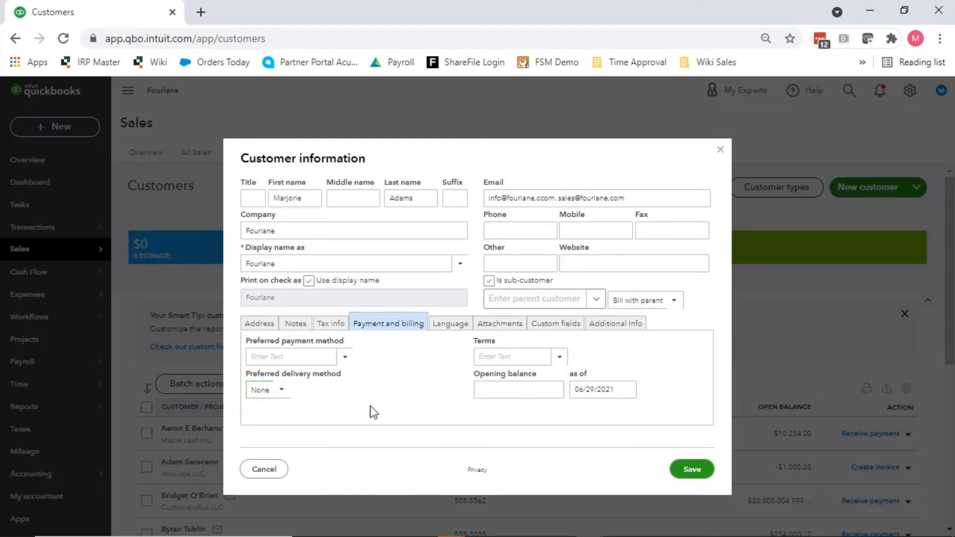
click(279, 390)
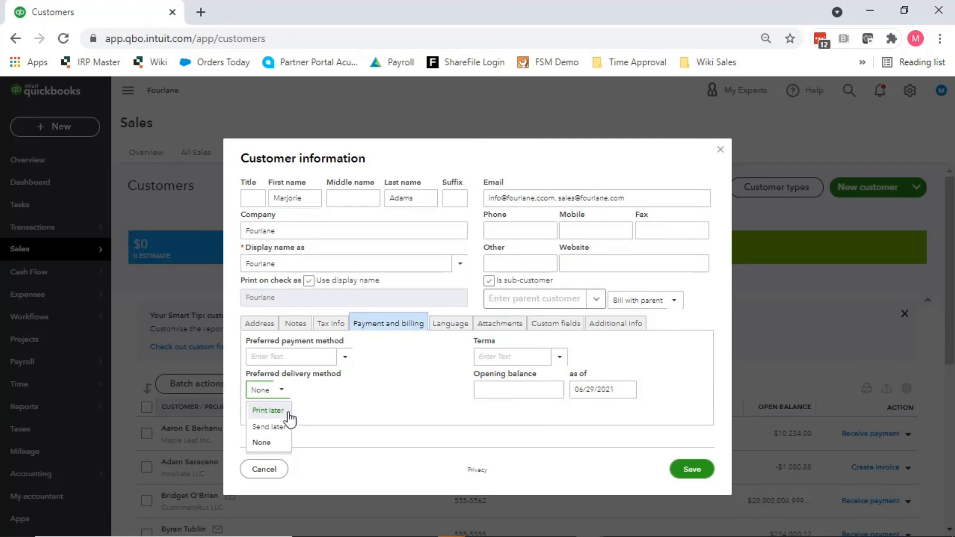
click(385, 392)
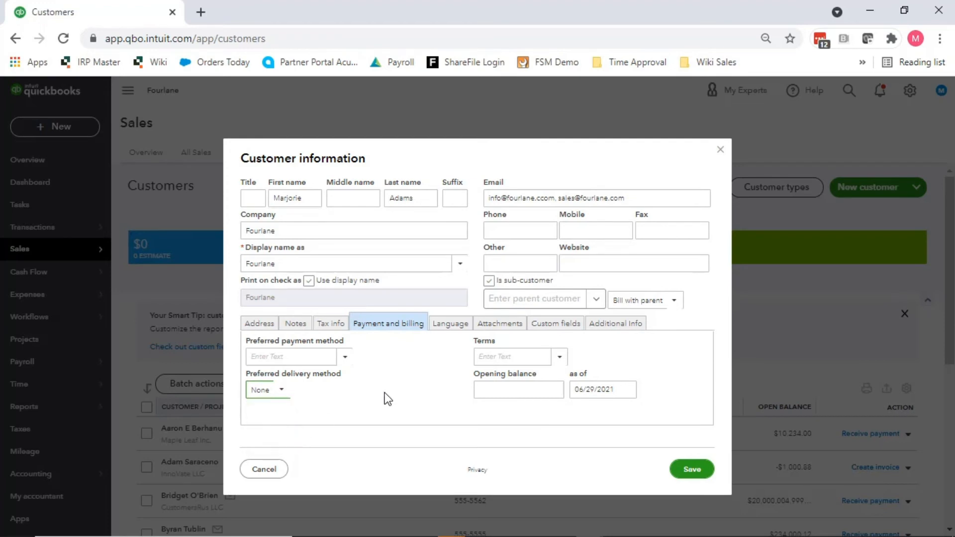
click(551, 360)
click(559, 358)
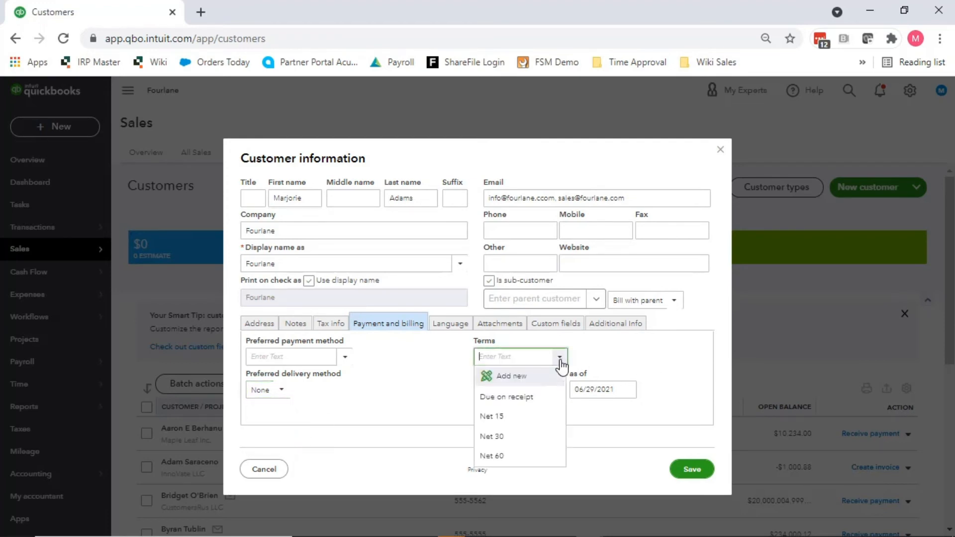
click(664, 351)
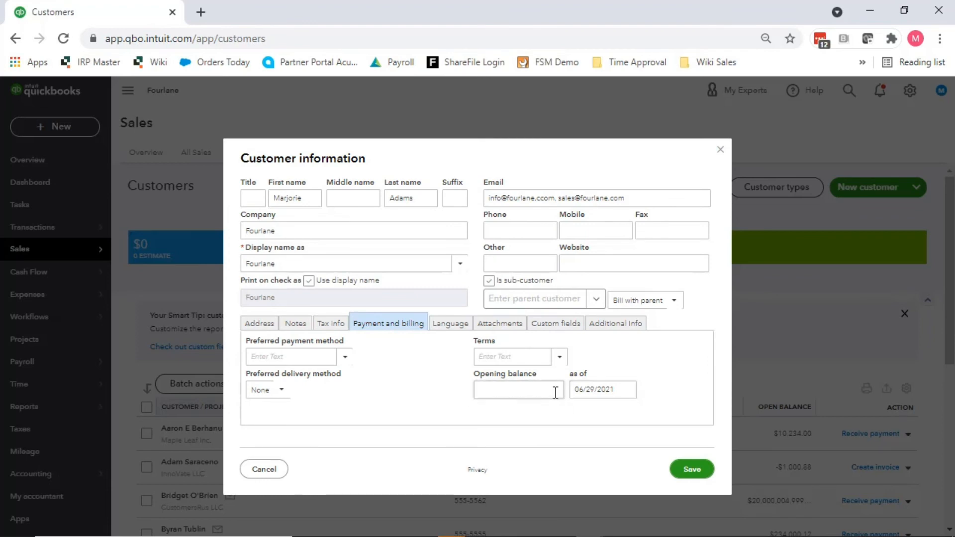
Step: Keep English as the invoice language and show the empty Attachments section
click(451, 326)
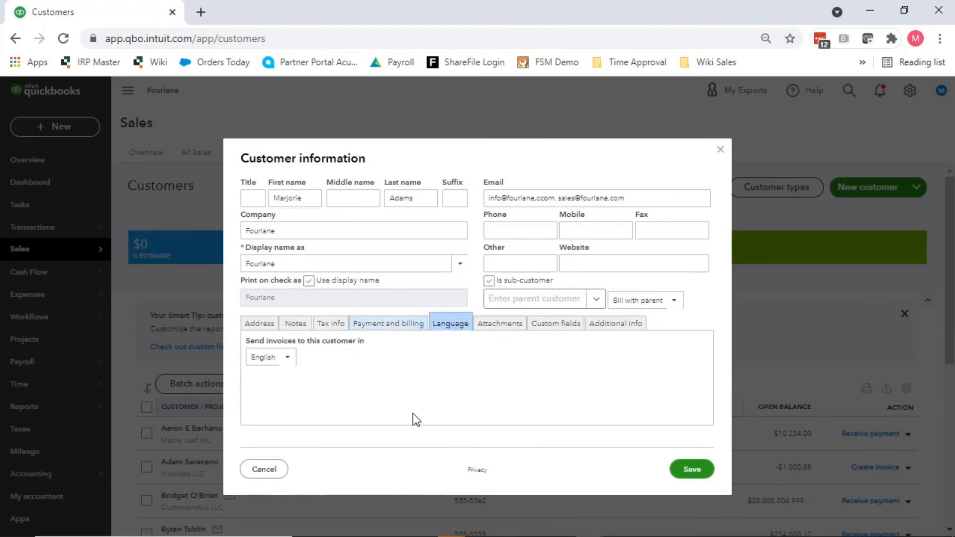
click(289, 359)
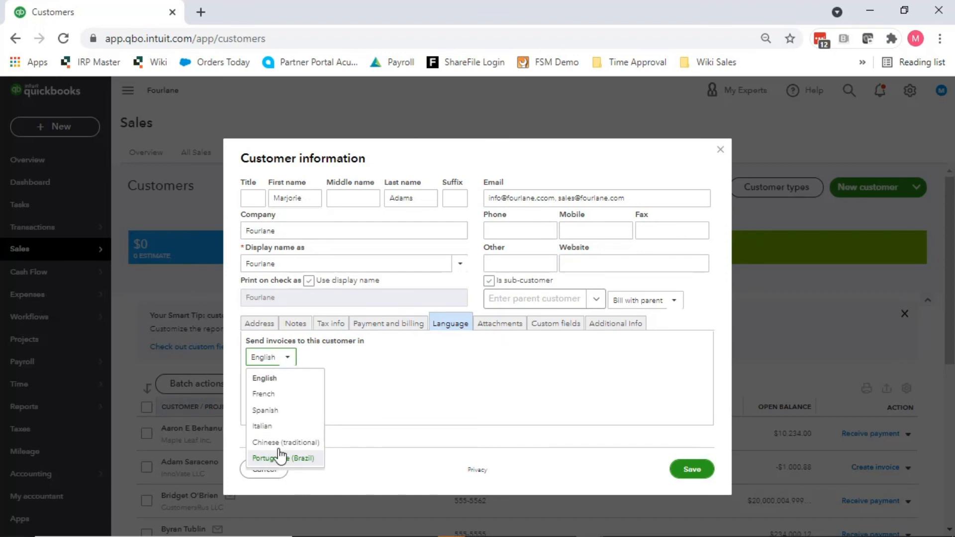
click(427, 374)
click(501, 328)
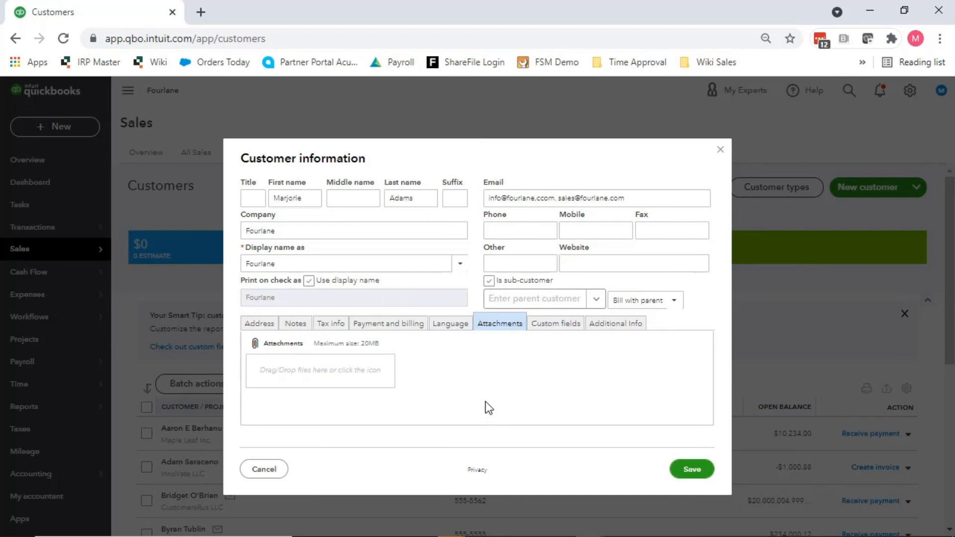
Step: Show Additional Info's Customer Type choices: Construction, Retail Trade and Wholesale Trade
click(574, 327)
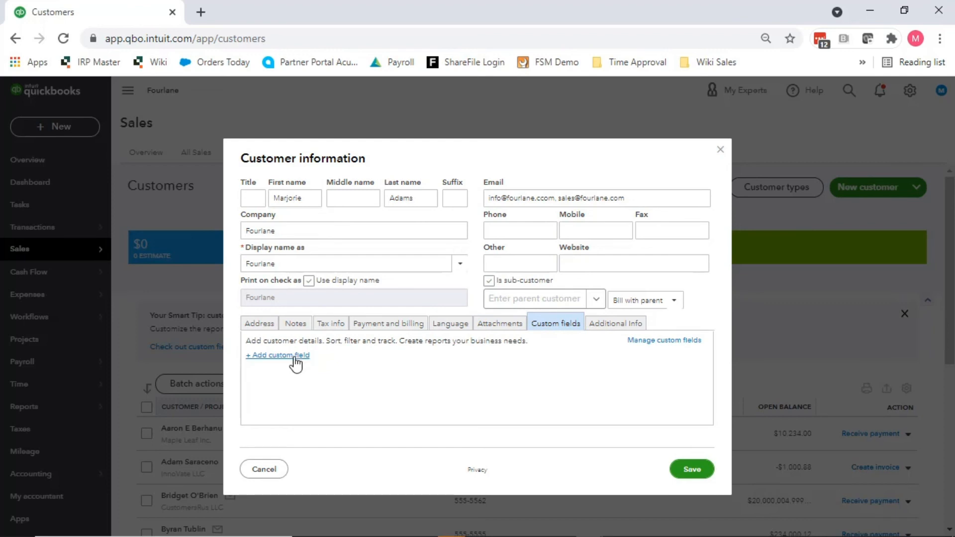
click(627, 324)
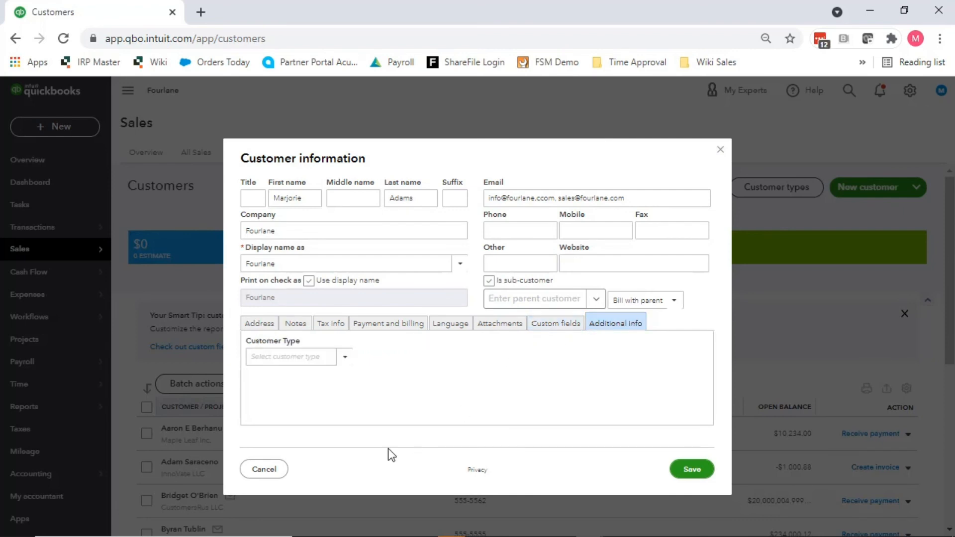
click(346, 357)
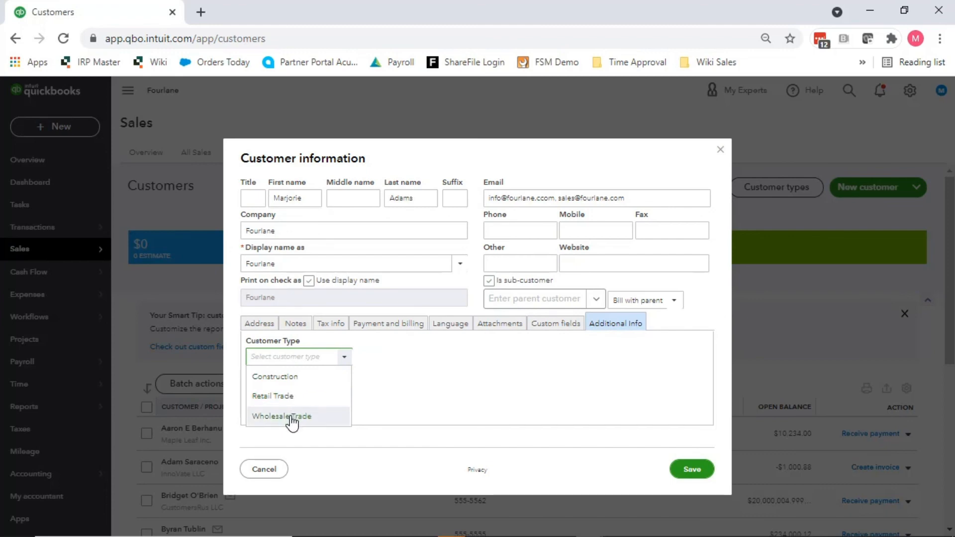
drag(291, 417, 741, 500)
Step: Save Fourlane as a top-level customer with Is sub-customer unchecked, then open the Reports page
click(688, 472)
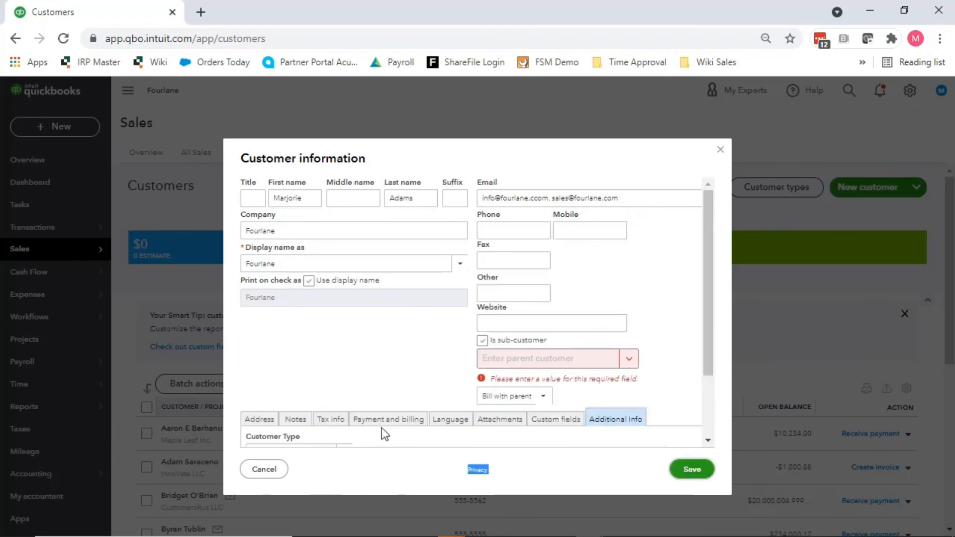
click(482, 341)
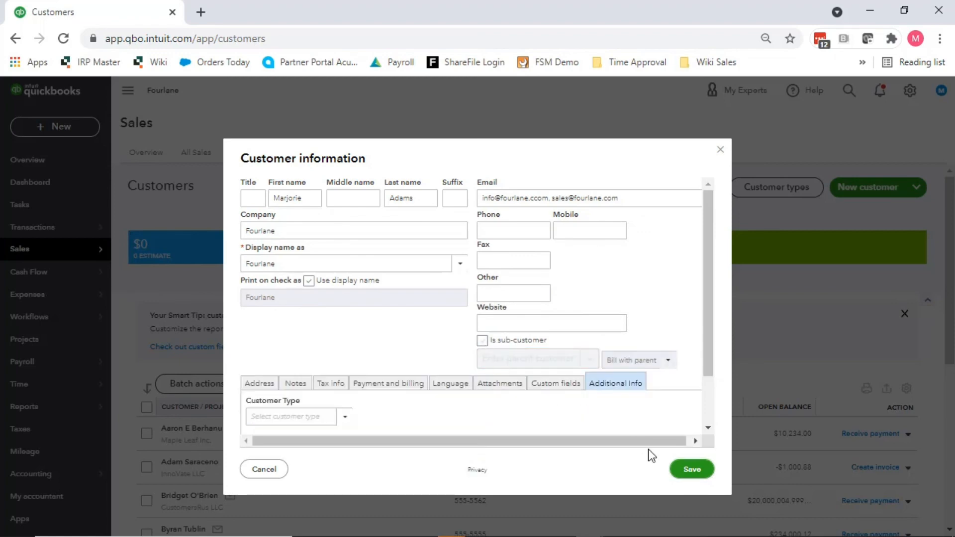
click(696, 471)
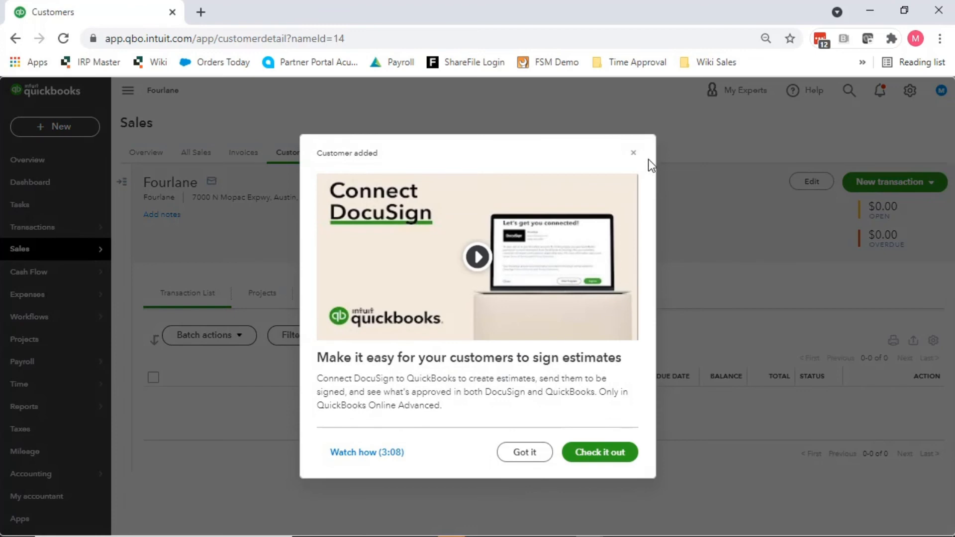
click(634, 153)
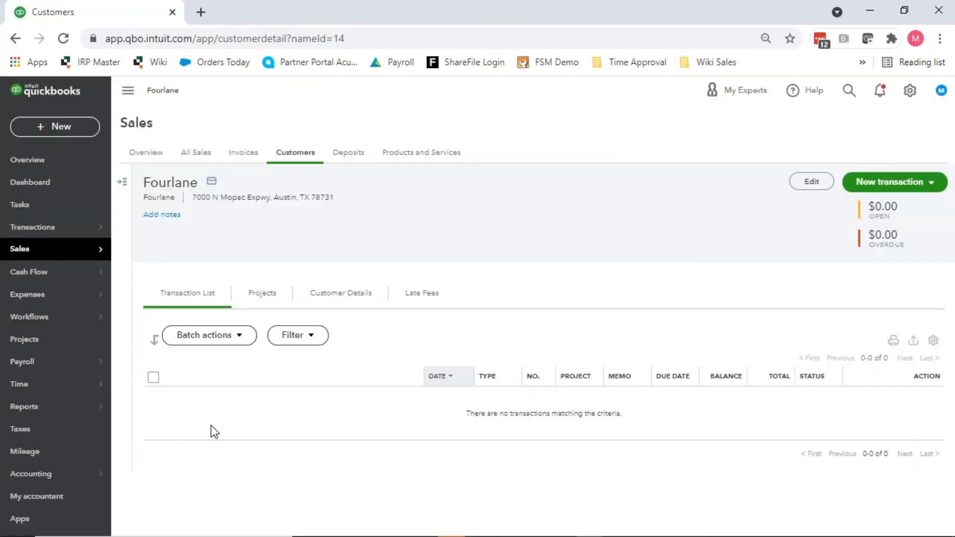
click(23, 406)
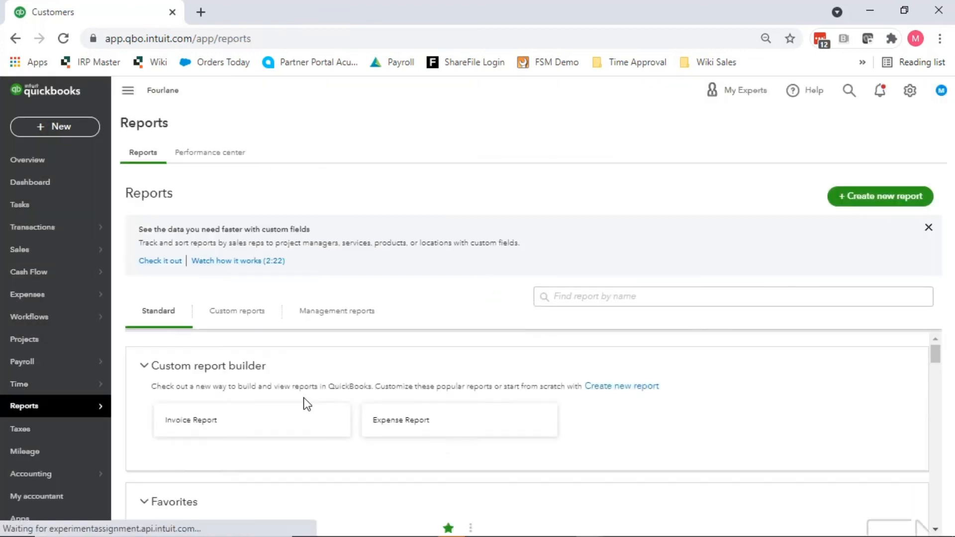
scroll(306, 413, down, 5)
click(226, 425)
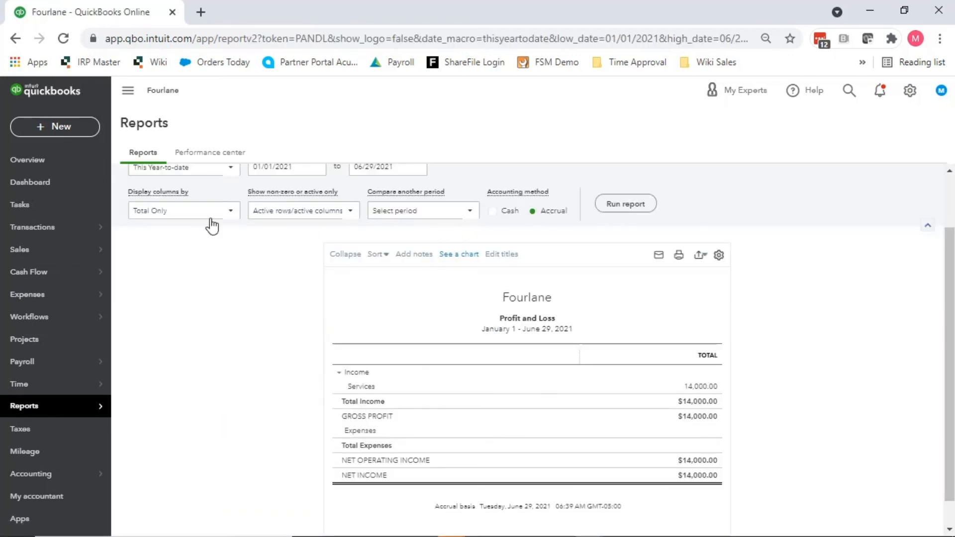
click(213, 219)
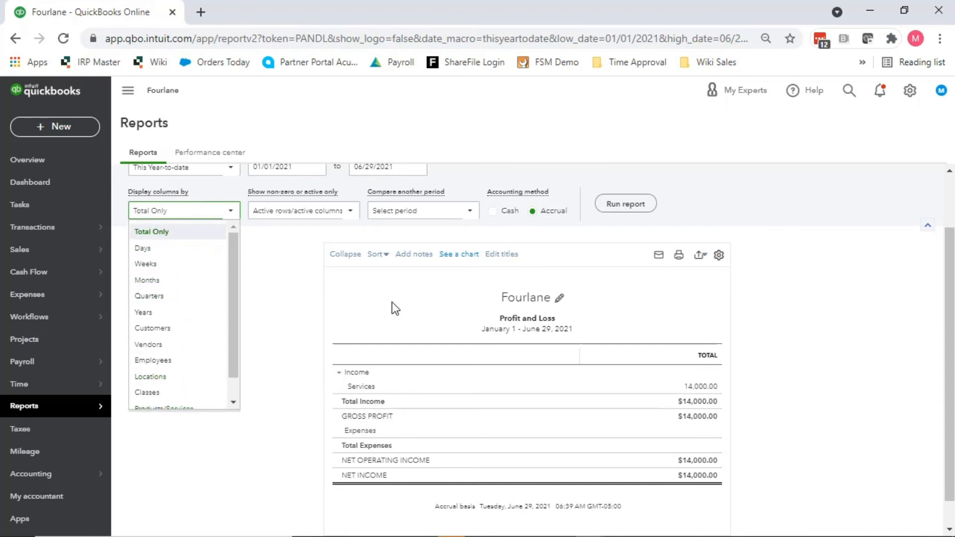
scroll(203, 269, down, 1)
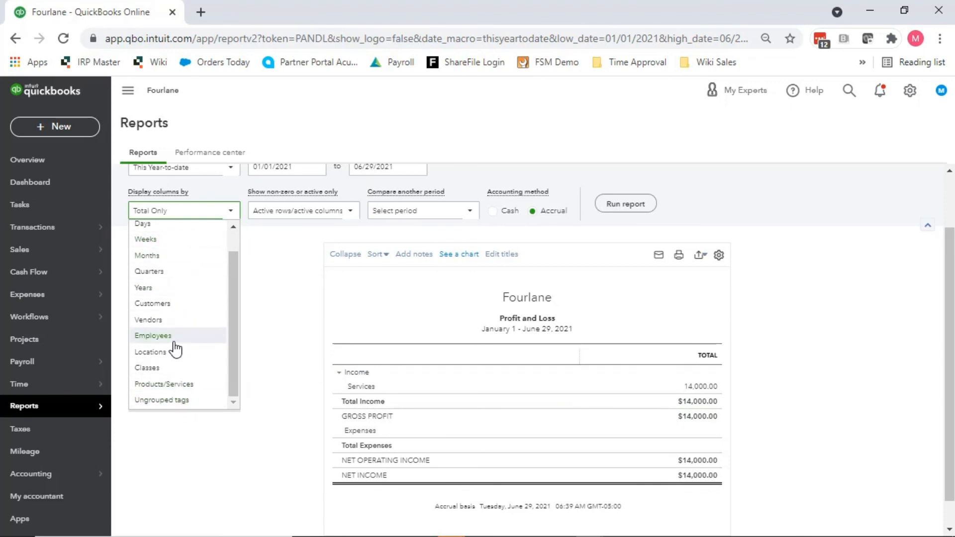
scroll(171, 412, up, 1)
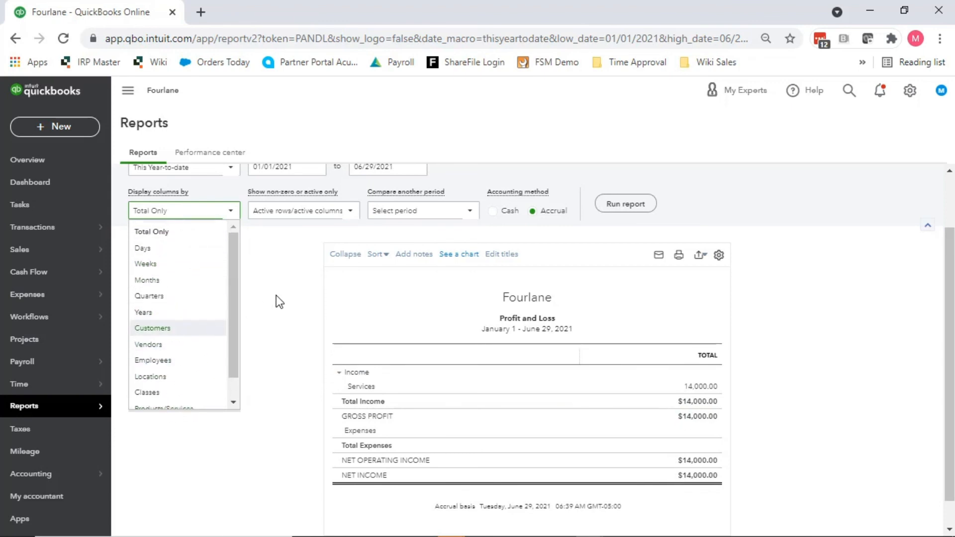
scroll(279, 294, up, 2)
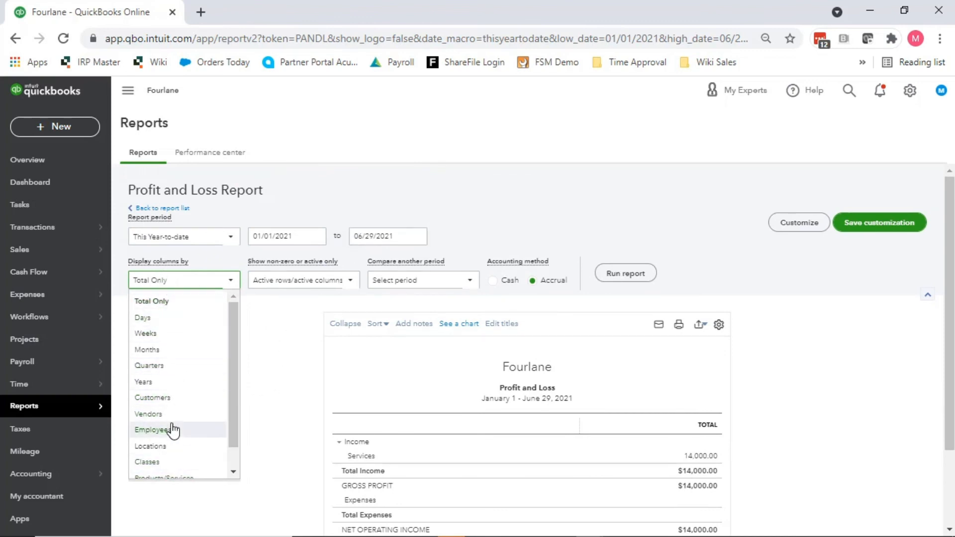
scroll(171, 428, down, 1)
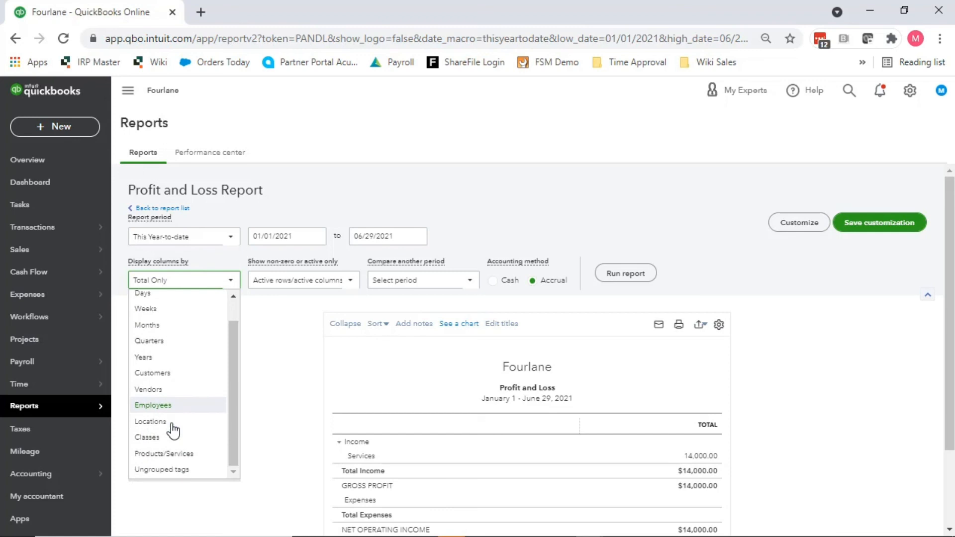